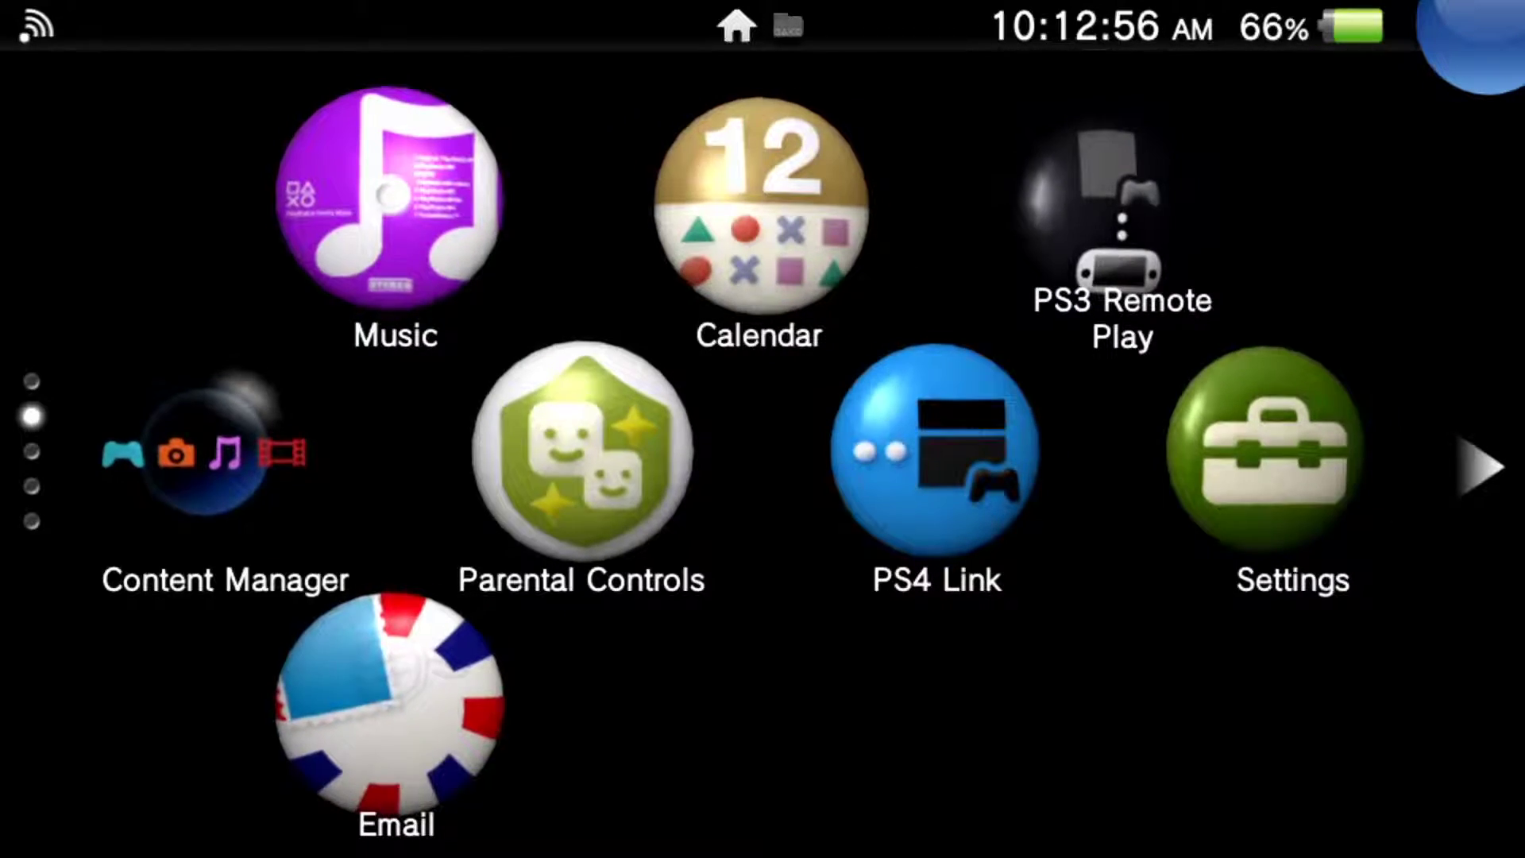
{"action": "left_click", "coordinate": [1110, 214]}
{"action": "scroll", "coordinate": [763, 453], "scroll_direction": "down", "scroll_amount": 1}
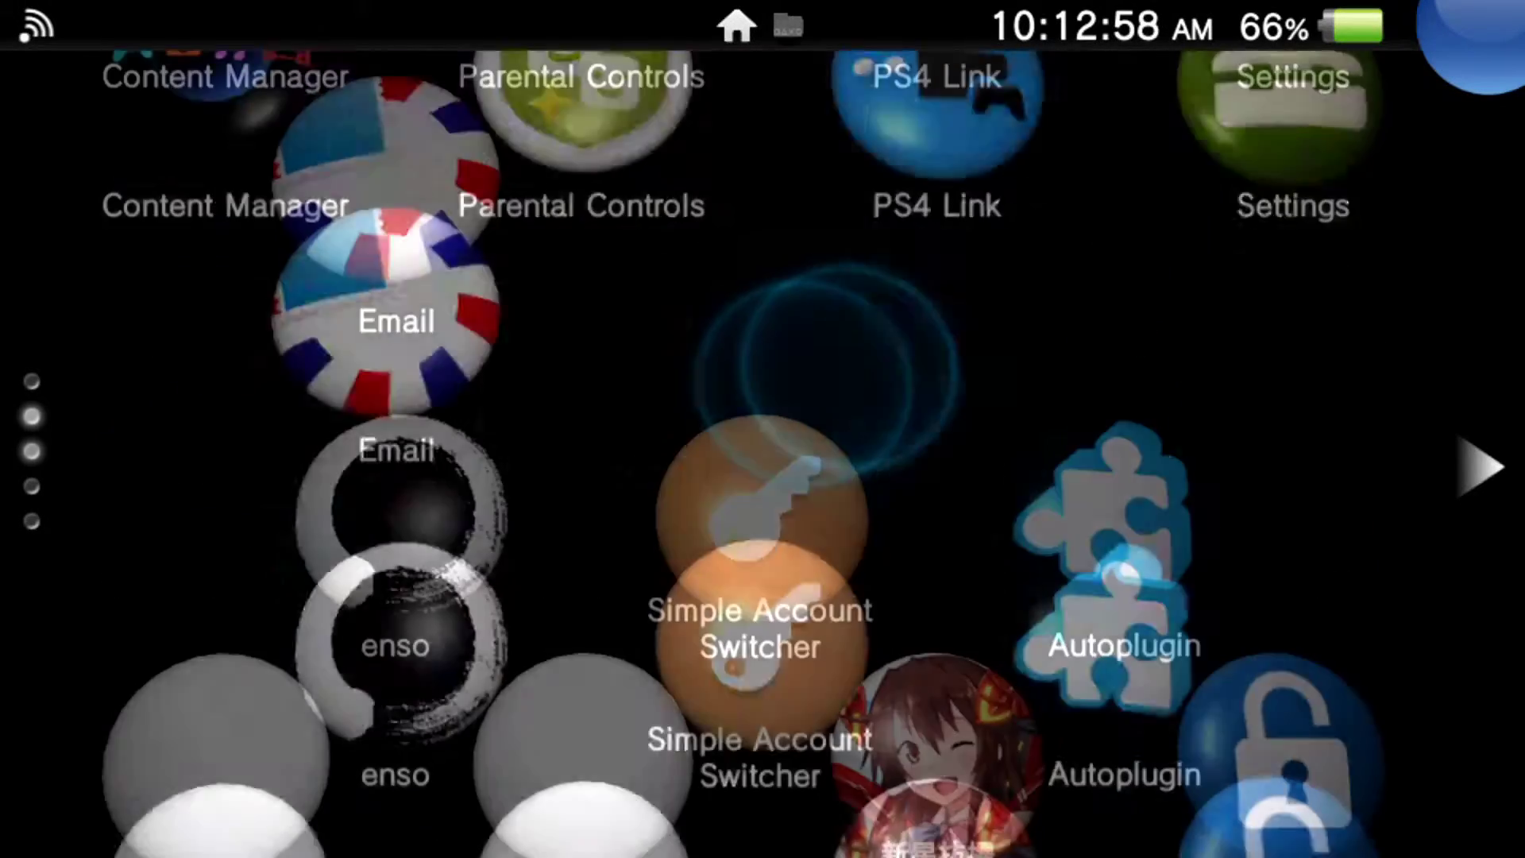
{"action": "key", "text": "Down"}
{"action": "key", "text": "Down"}
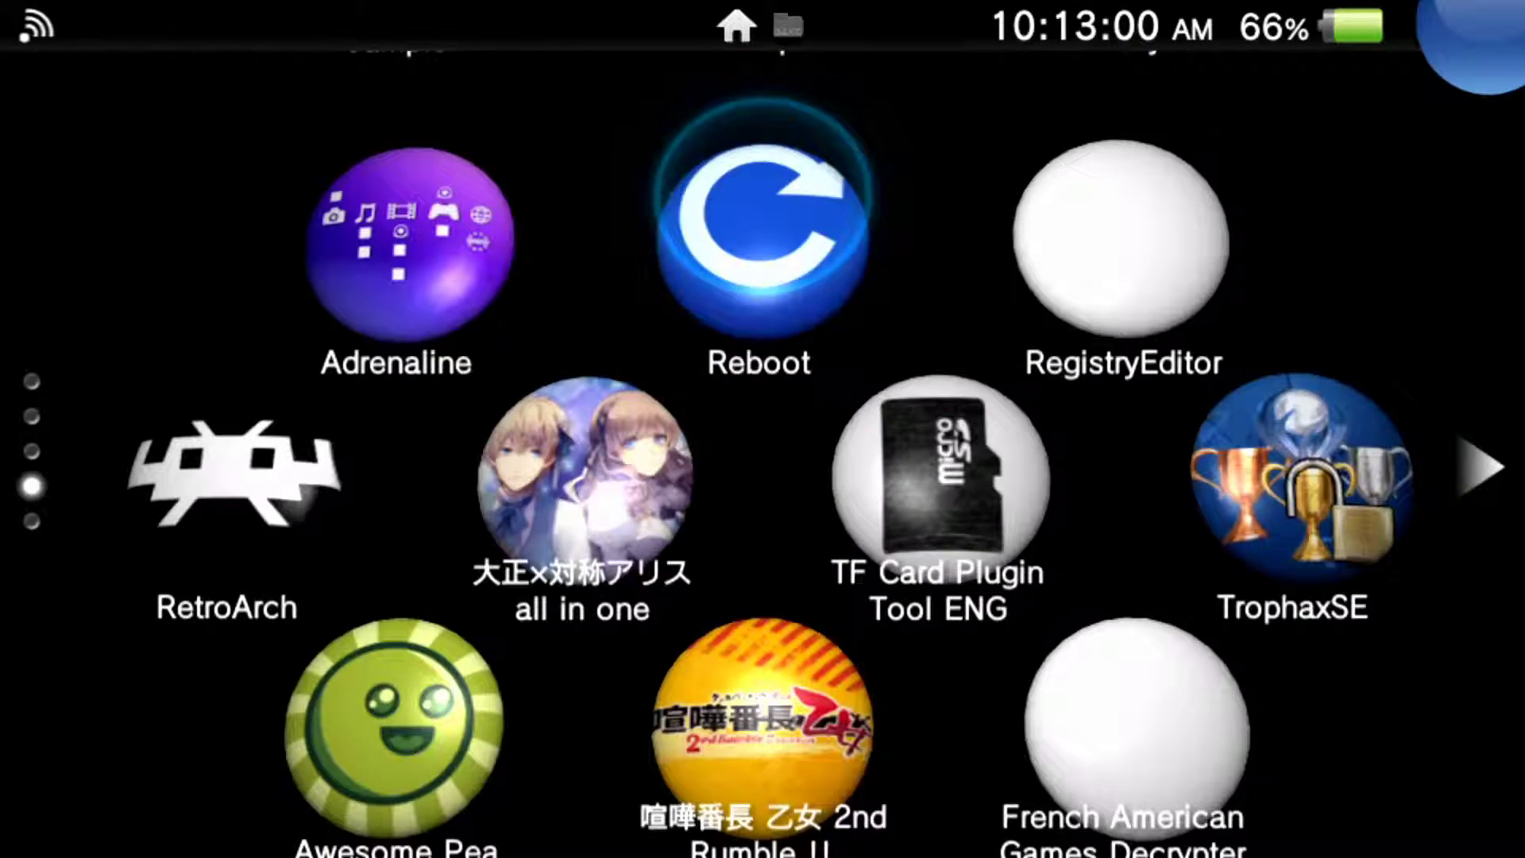
{"action": "key", "text": "Up"}
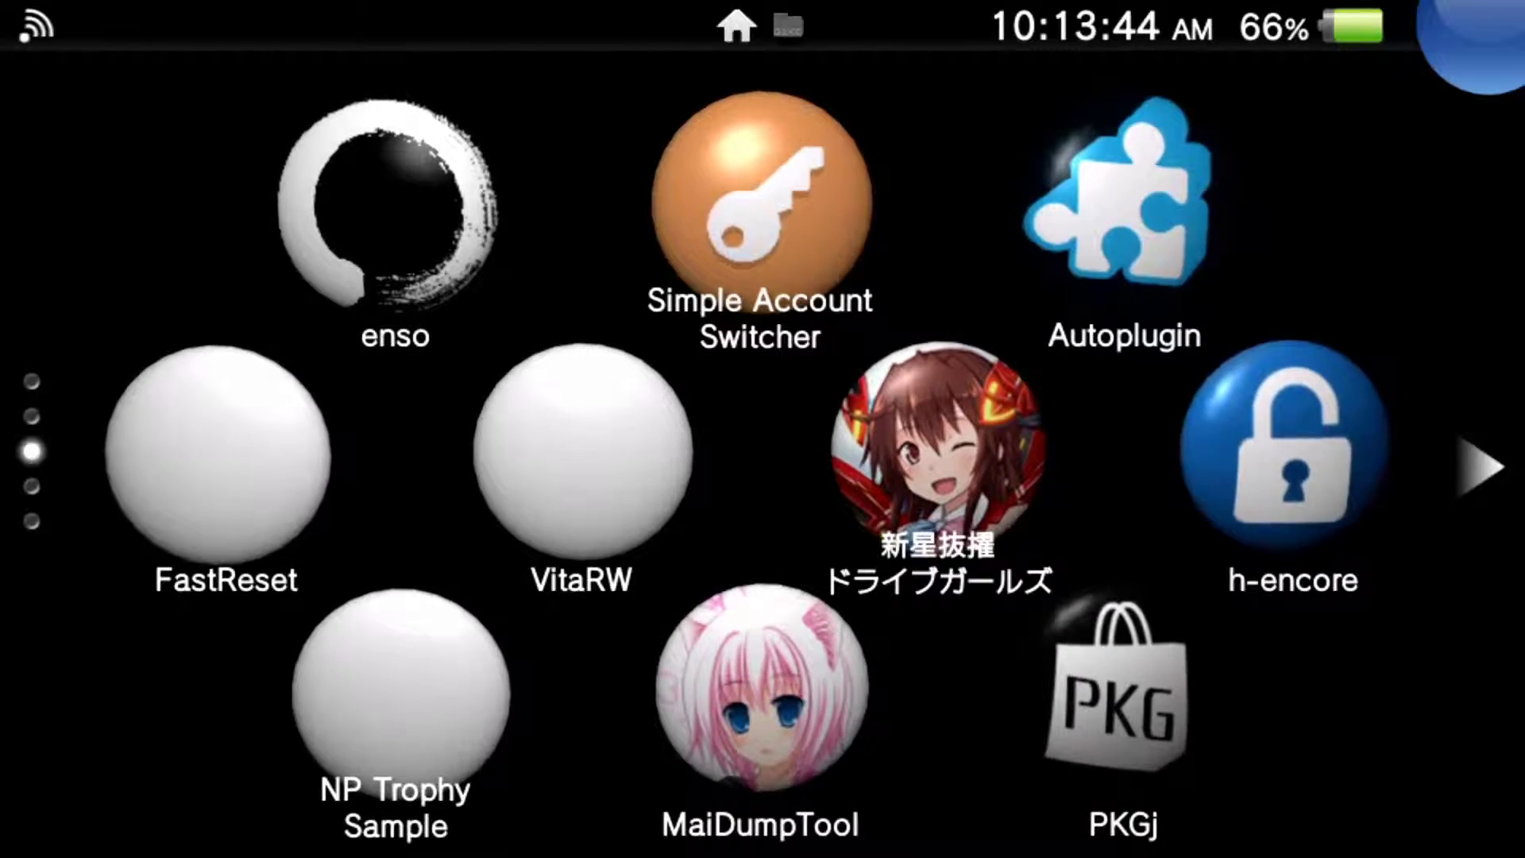
{"action": "key", "text": "Up"}
{"action": "key", "text": "Up"}
{"action": "key", "text": "Up"}
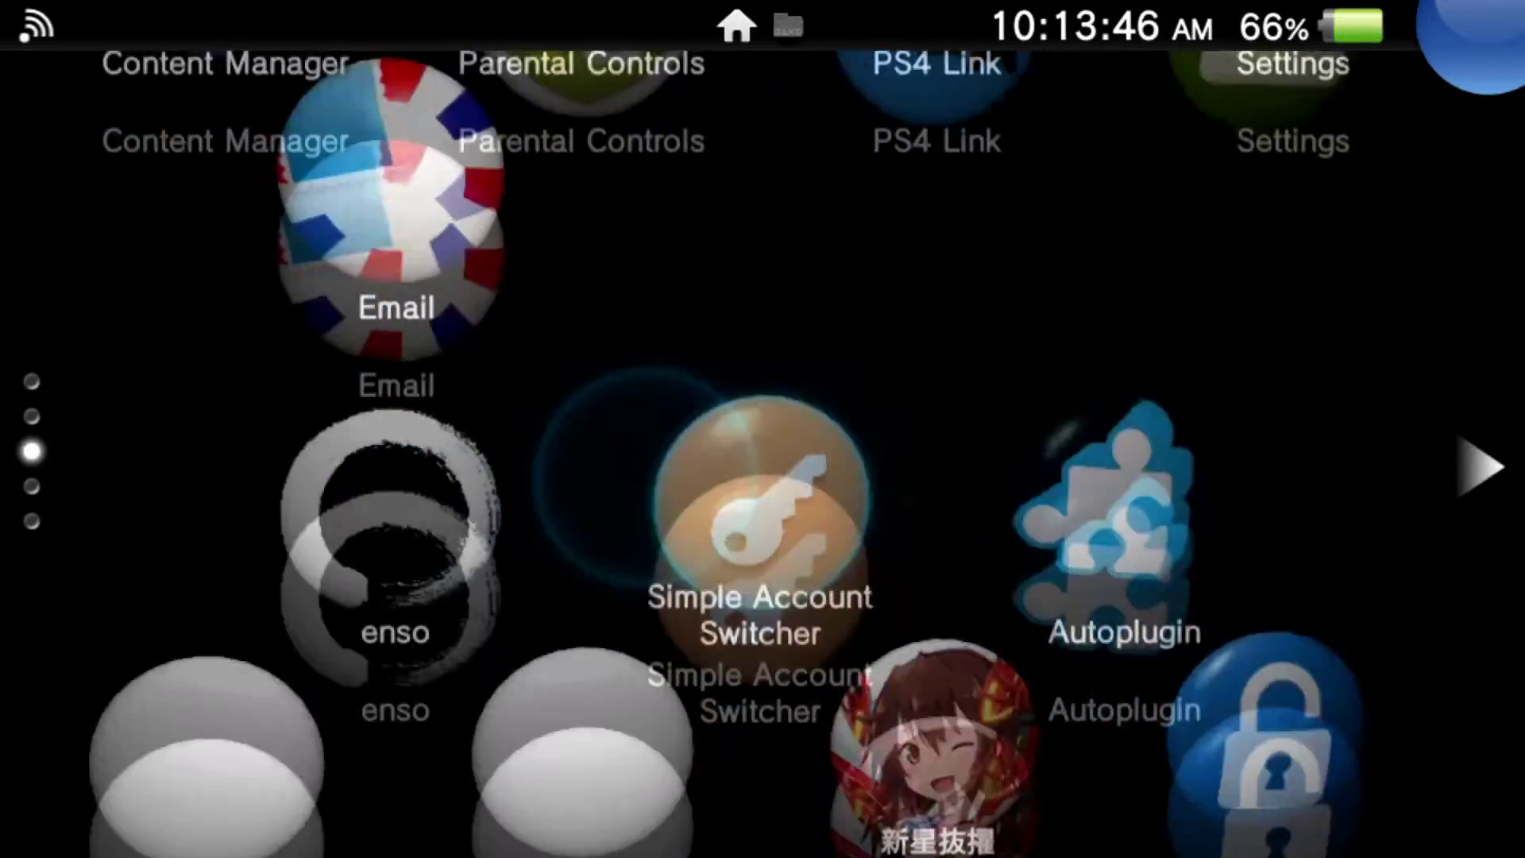
Step: Find VitaShell among the home screen apps and launch it
{"action": "key", "text": "Down"}
{"action": "key", "text": "Down"}
{"action": "key", "text": "Down"}
{"action": "key", "text": "Down"}
{"action": "key", "text": "Down"}
{"action": "key", "text": "Down"}
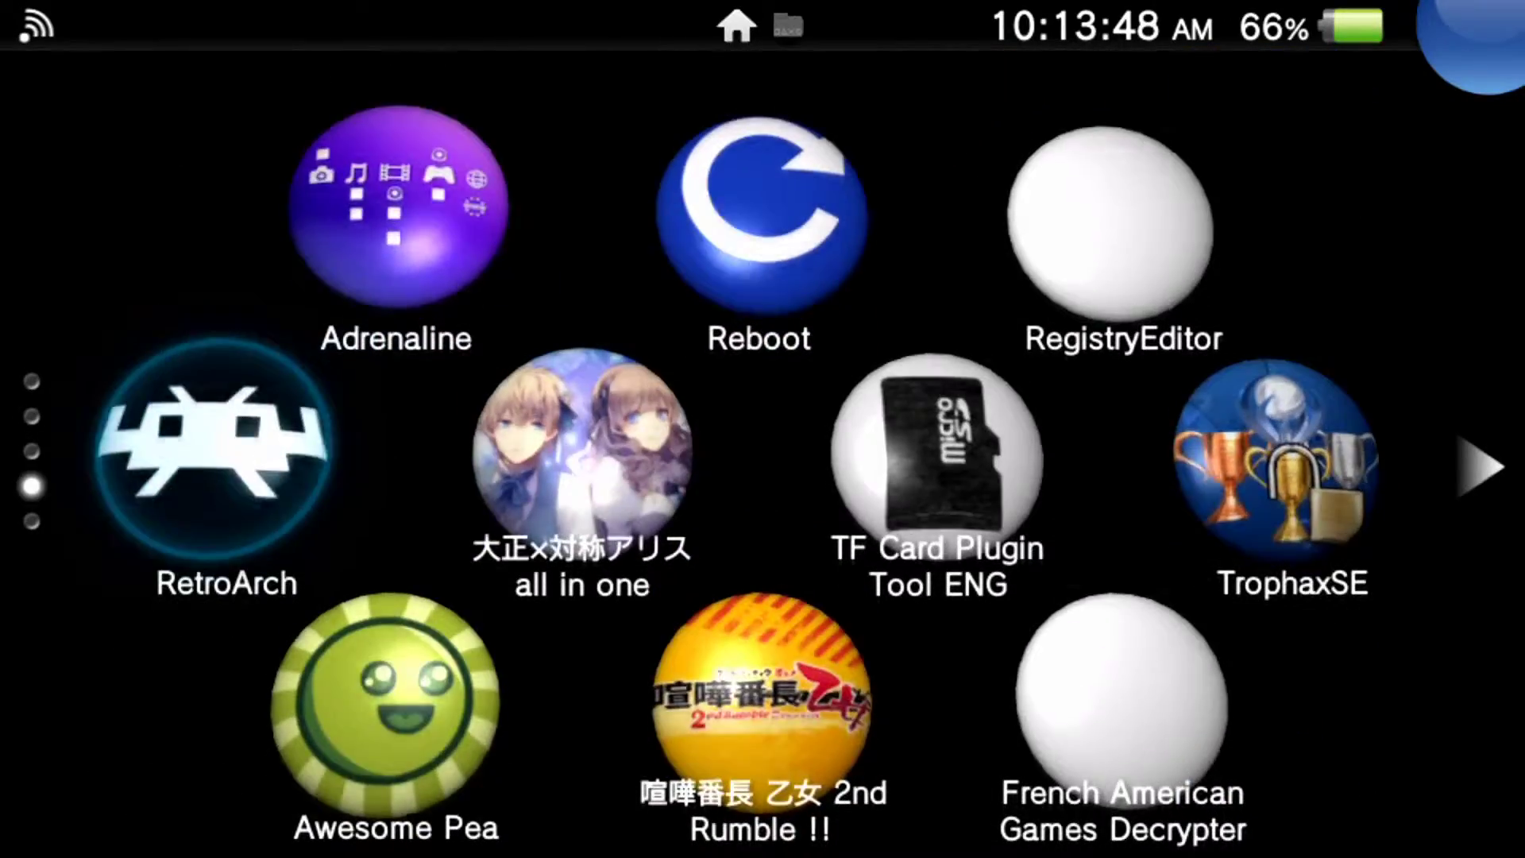
{"action": "key", "text": "Down"}
{"action": "key", "text": "Up"}
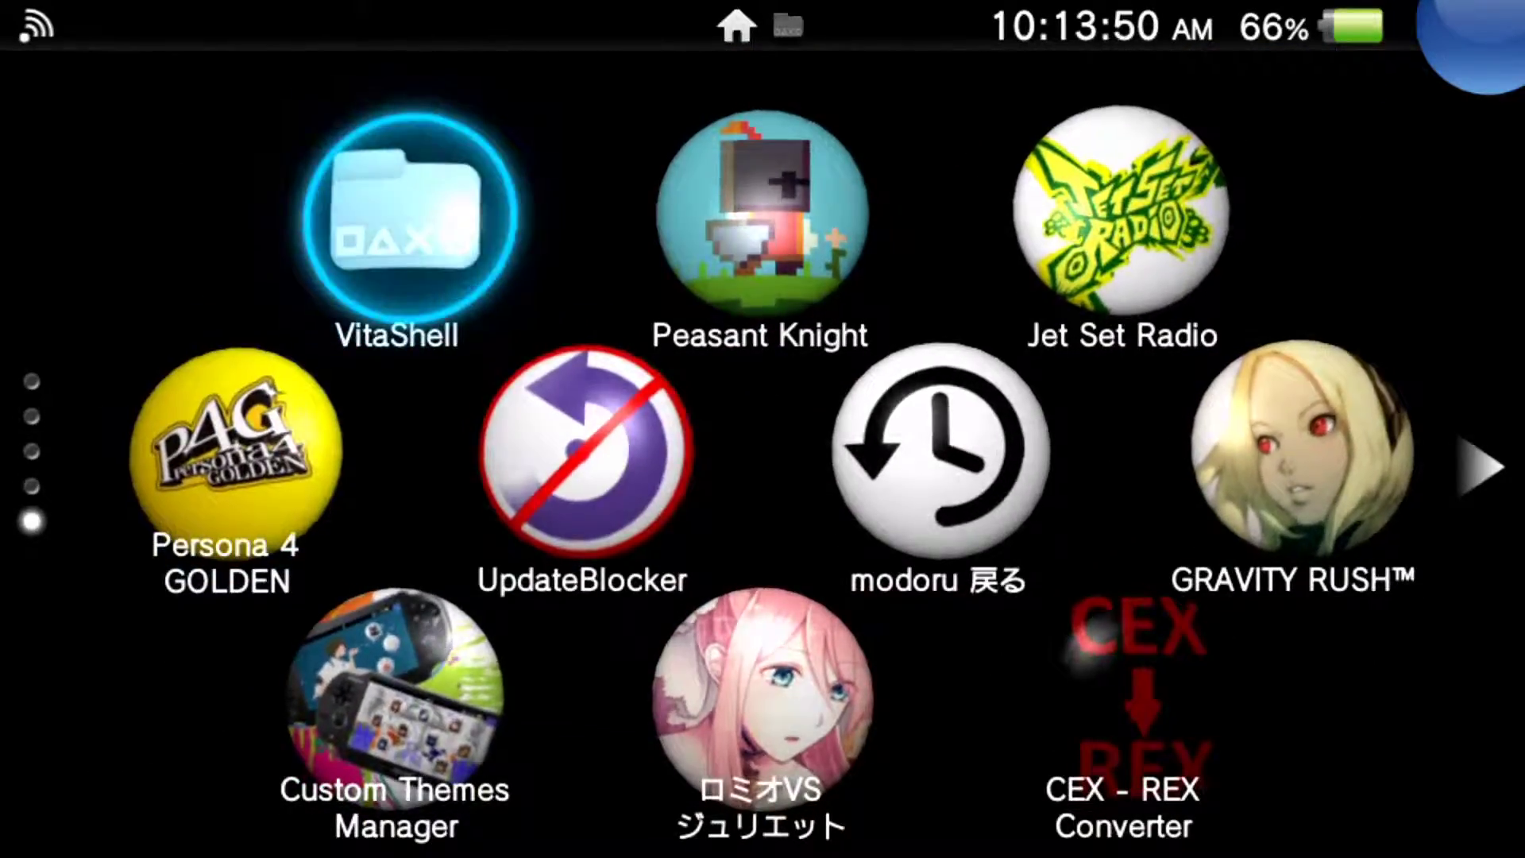
{"action": "key", "text": "Return"}
{"action": "key", "text": "Return"}
Step: Go back up from ux0:user/00/ to the VitaShell home list of partitions
{"action": "key", "text": "Escape"}
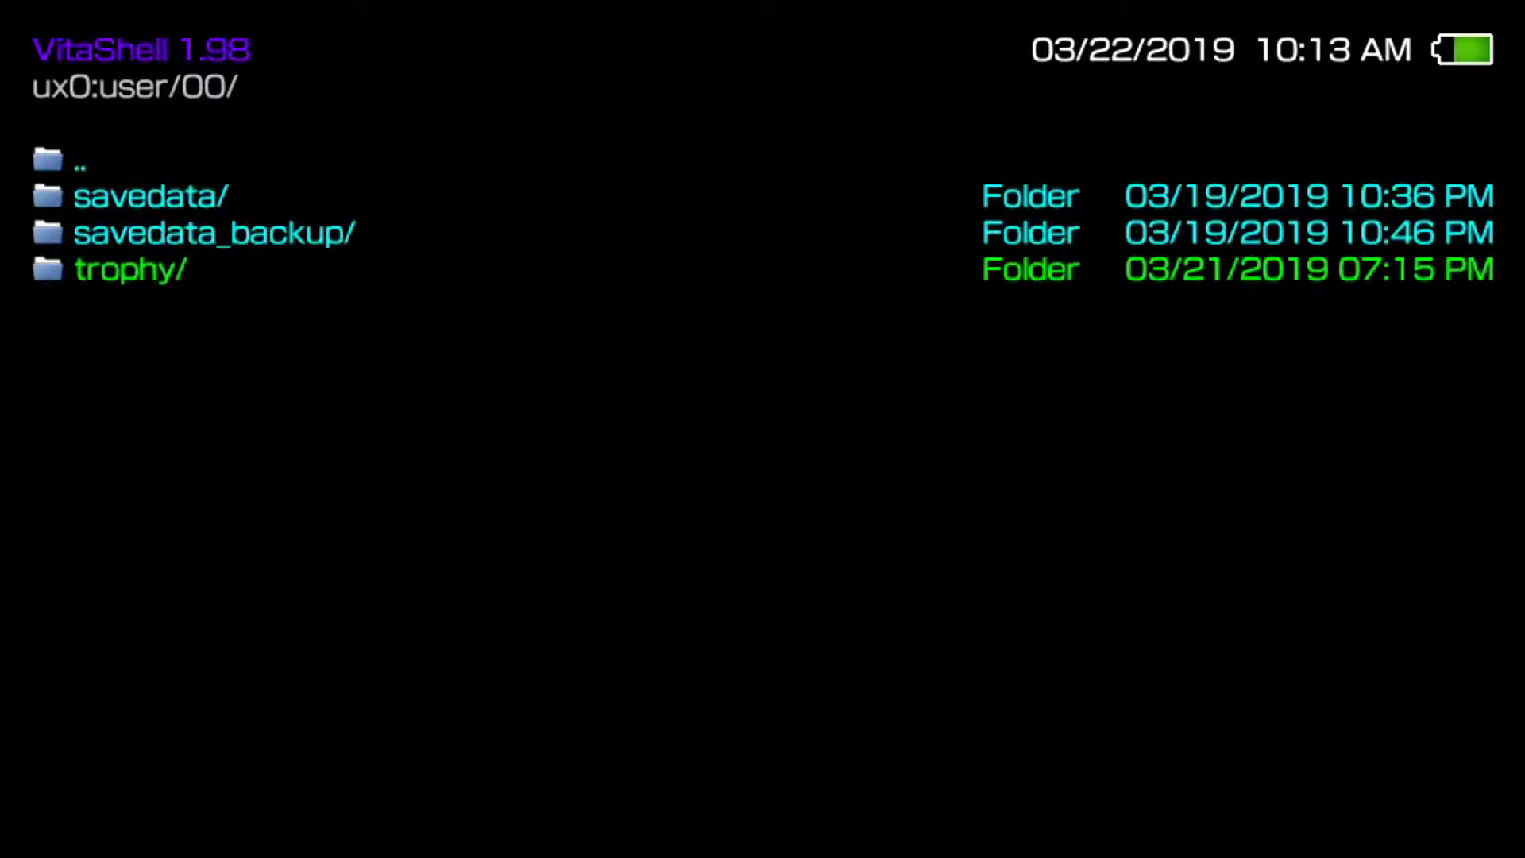
{"action": "key", "text": "Escape"}
{"action": "key", "text": "Escape"}
{"action": "key", "text": "Down"}
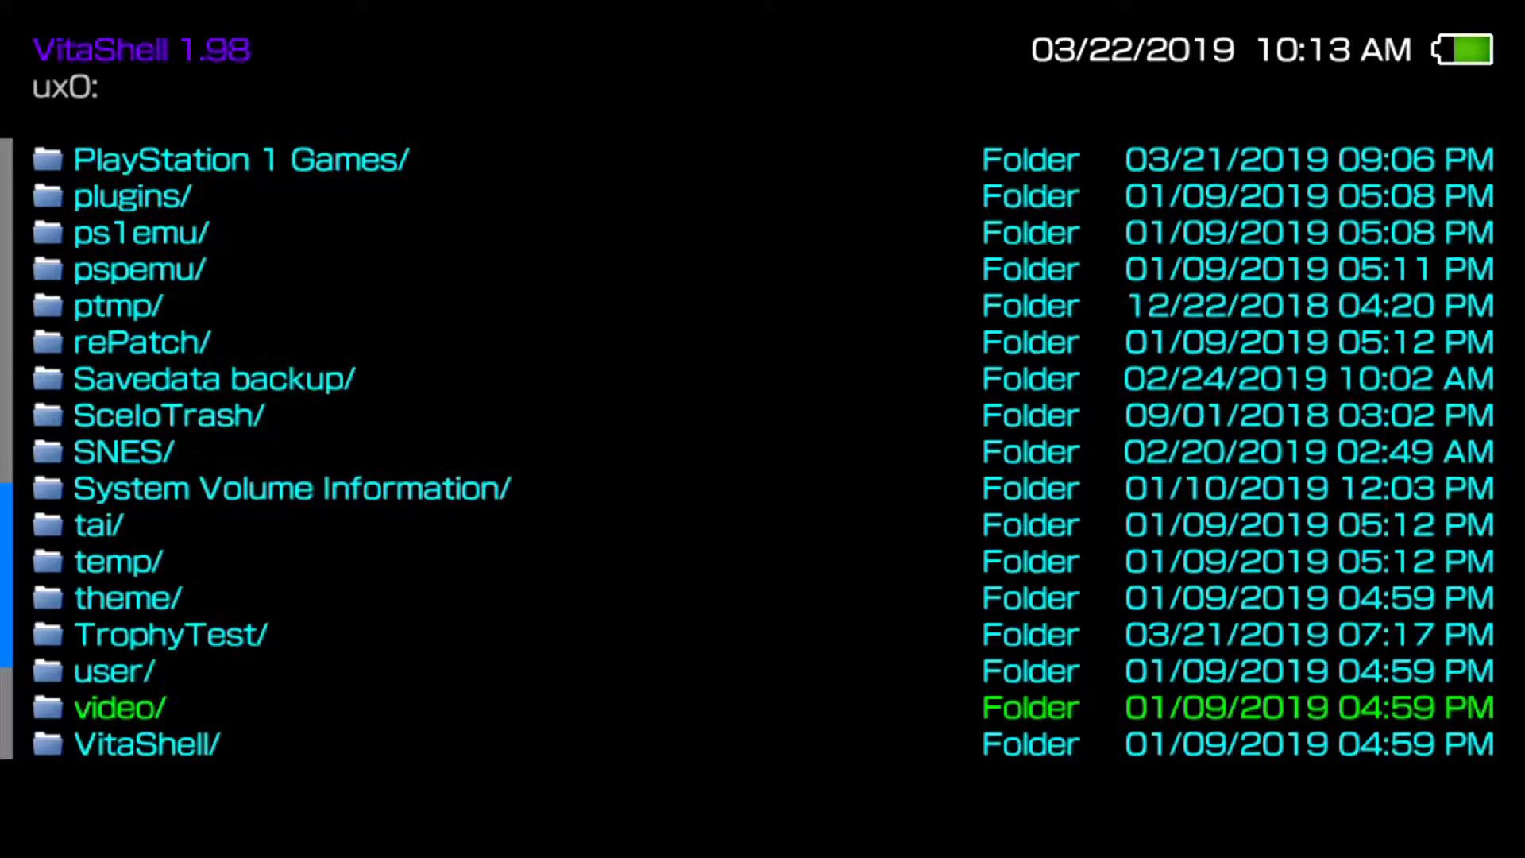
{"action": "key", "text": "Escape"}
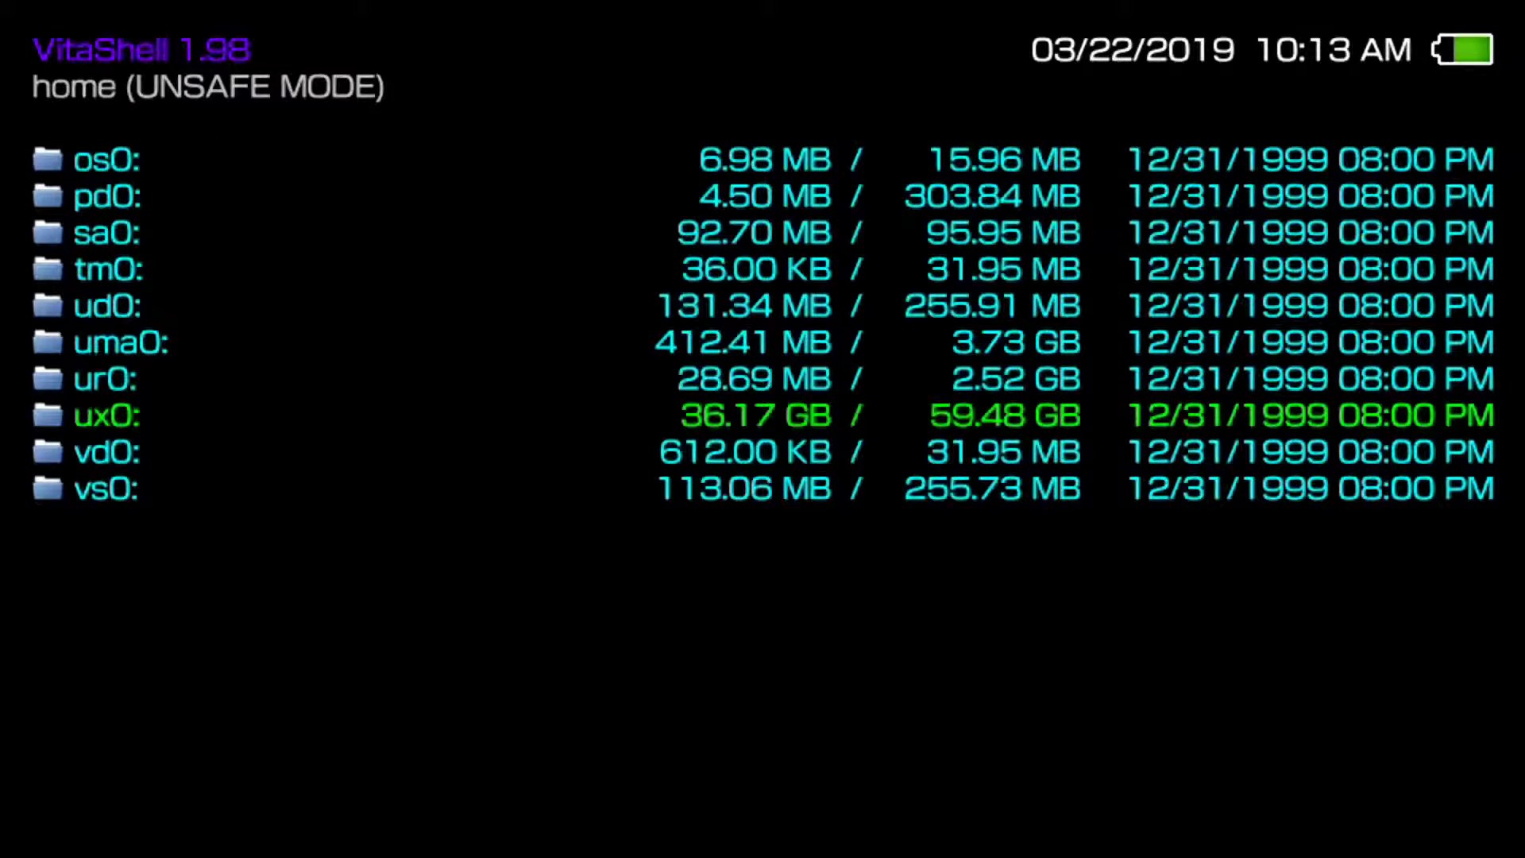
Step: Open the ux0: partition and browse to the user/00/ folder
{"action": "key", "text": "Return"}
{"action": "key", "text": "Down"}
{"action": "key", "text": "Down"}
{"action": "key", "text": "Down"}
{"action": "key", "text": "Down"}
{"action": "key", "text": "Down"}
{"action": "key", "text": "Down"}
{"action": "key", "text": "Down"}
{"action": "key", "text": "Down"}
{"action": "key", "text": "Down"}
{"action": "key", "text": "Down"}
{"action": "key", "text": "Down"}
{"action": "key", "text": "Down"}
{"action": "key", "text": "Down"}
{"action": "key", "text": "Down"}
{"action": "key", "text": "Down"}
{"action": "key", "text": "Down"}
{"action": "key", "text": "Down"}
{"action": "key", "text": "Down"}
{"action": "key", "text": "Down"}
{"action": "key", "text": "Down"}
{"action": "key", "text": "Up"}
{"action": "key", "text": "Up"}
{"action": "key", "text": "Up"}
{"action": "key", "text": "Up"}
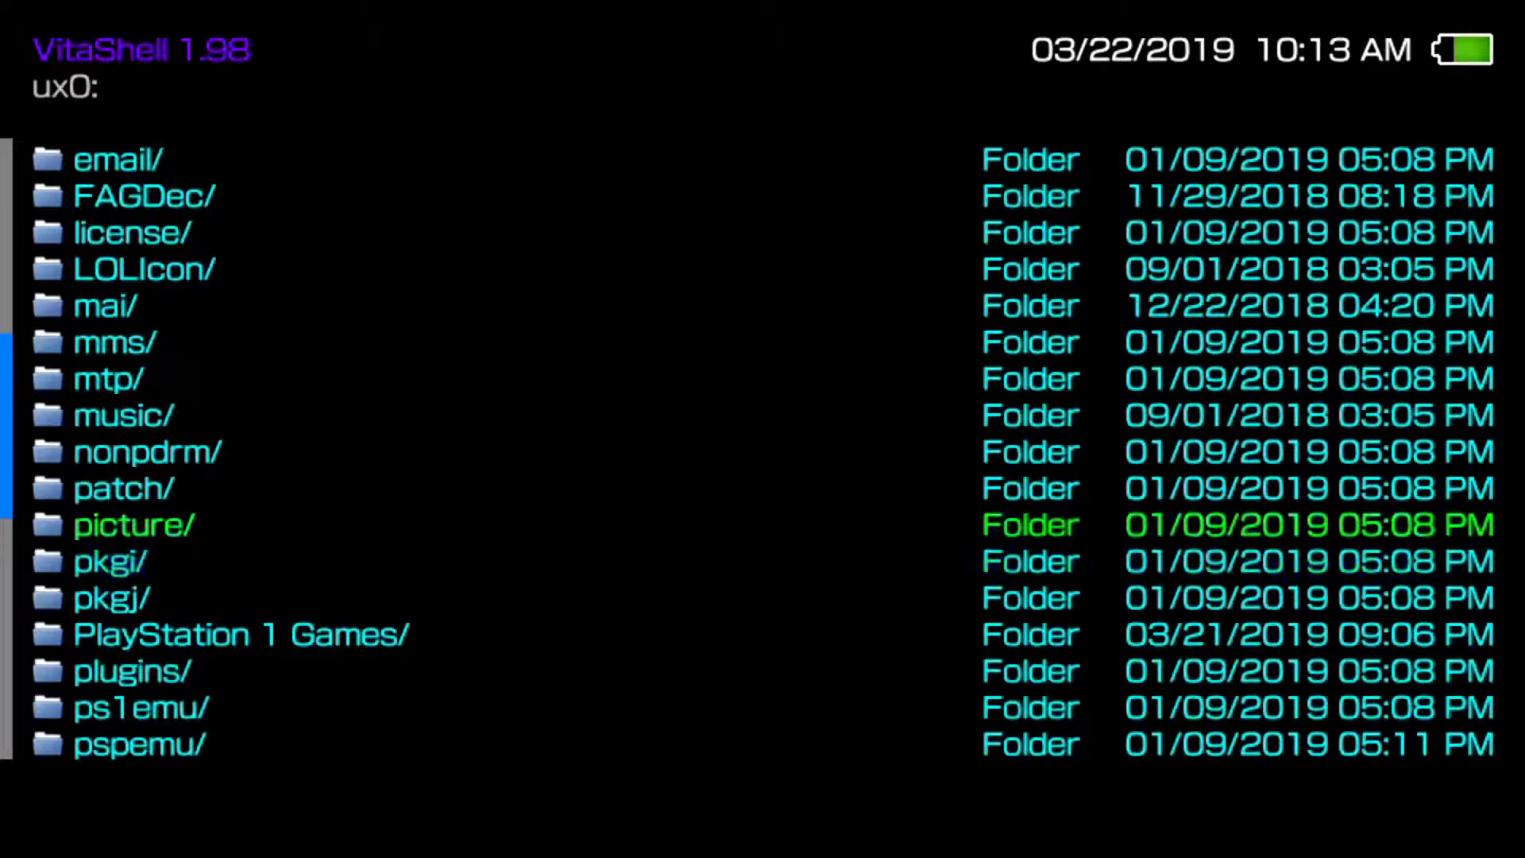
{"action": "key", "text": "Up"}
{"action": "key", "text": "Down"}
{"action": "key", "text": "Down"}
{"action": "key", "text": "Down"}
{"action": "key", "text": "Down"}
{"action": "key", "text": "Down"}
{"action": "key", "text": "Down"}
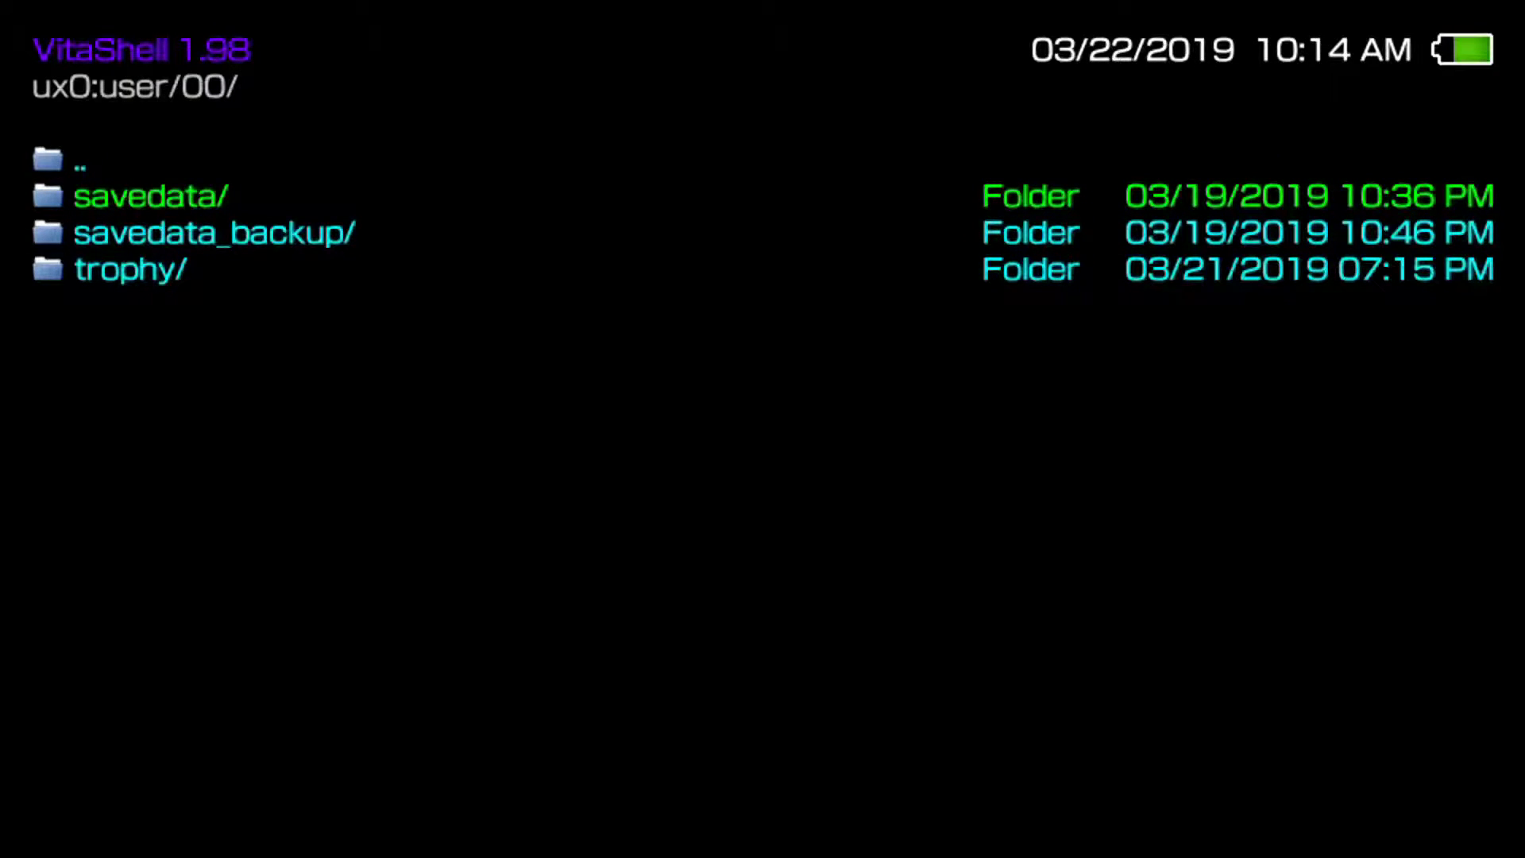
Step: Open the savedata folder in ux0:user/00/ and go into its PCSE00120 folder
{"action": "key", "text": "Return"}
{"action": "key", "text": "Down"}
{"action": "key", "text": "Down"}
{"action": "key", "text": "Down"}
{"action": "key", "text": "Down"}
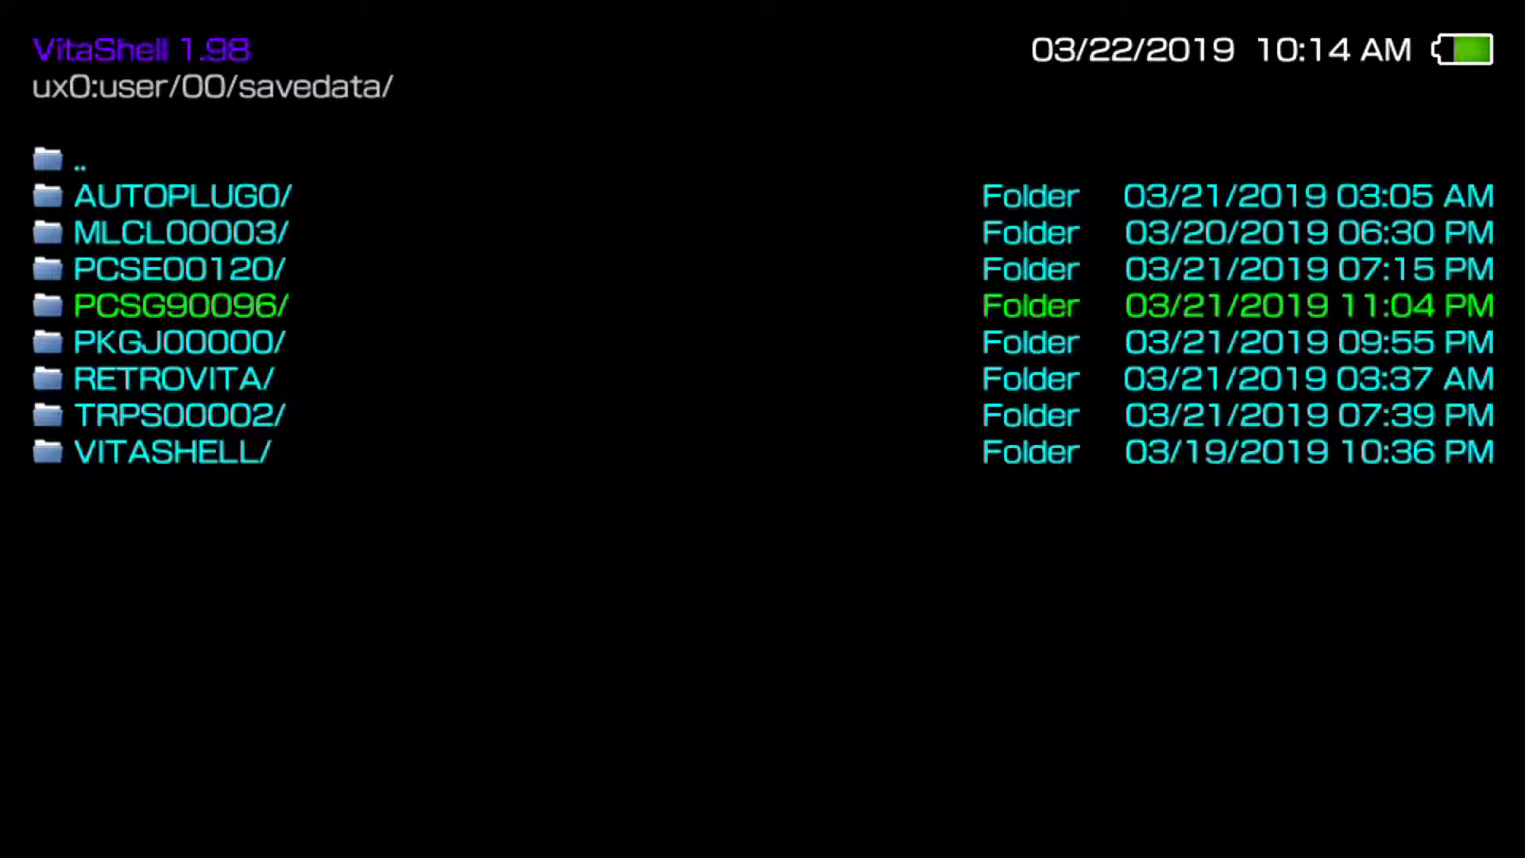
{"action": "key", "text": "Down"}
{"action": "key", "text": "Up"}
{"action": "key", "text": "Up"}
{"action": "key", "text": "Return"}
{"action": "key", "text": "Down"}
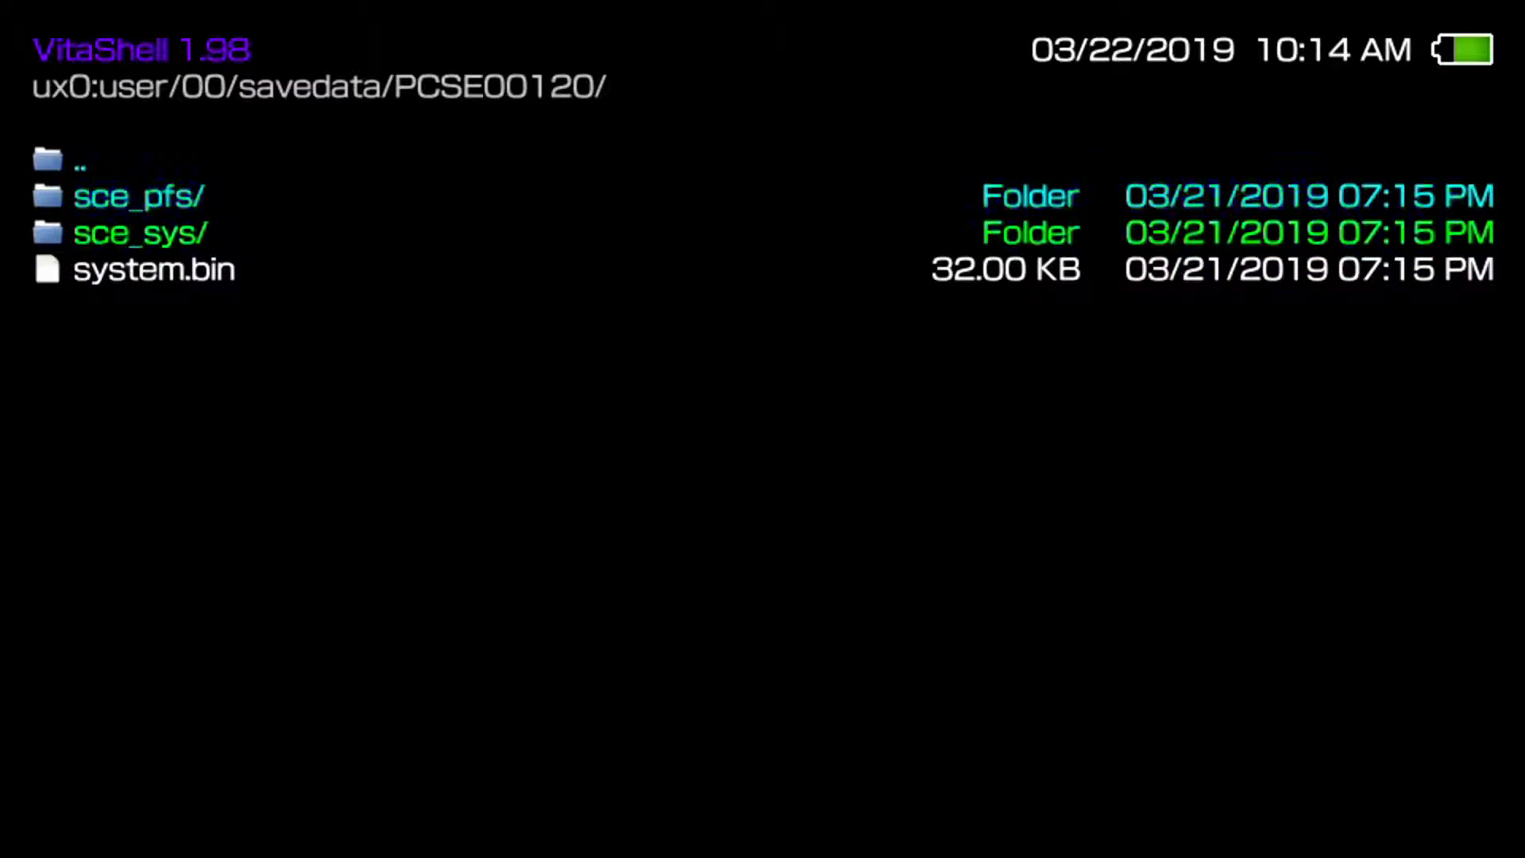
Step: Open the sce_sys folder of PCSE00120 and view the entries in its param.sfo file
{"action": "key", "text": "Return"}
{"action": "key", "text": "Down"}
{"action": "key", "text": "BackSpace"}
{"action": "key", "text": "Return"}
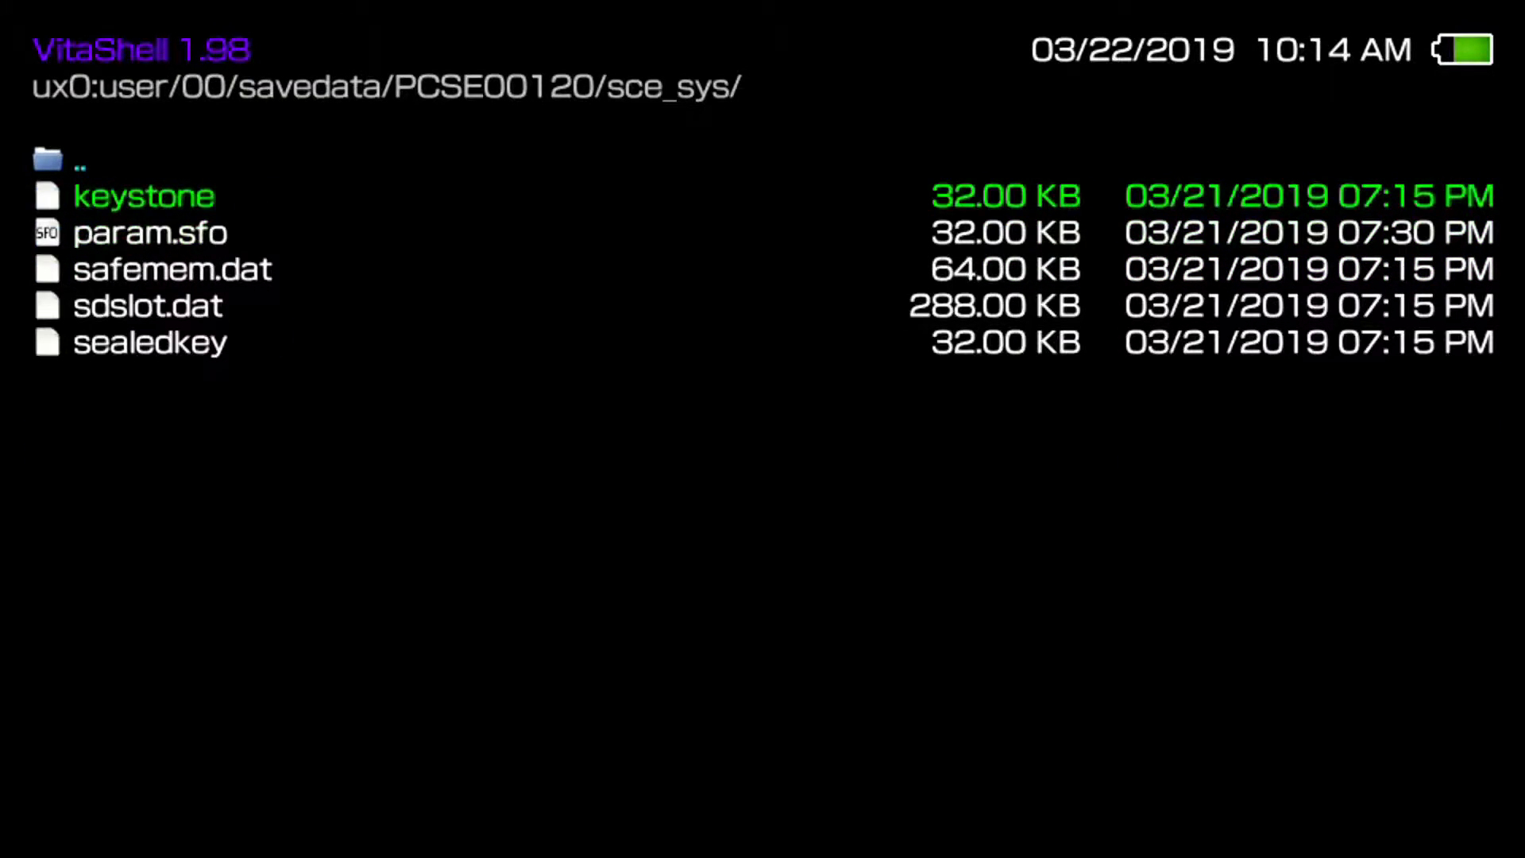
{"action": "key", "text": "Down"}
{"action": "key", "text": "Return"}
{"action": "key", "text": "Down"}
{"action": "key", "text": "Down"}
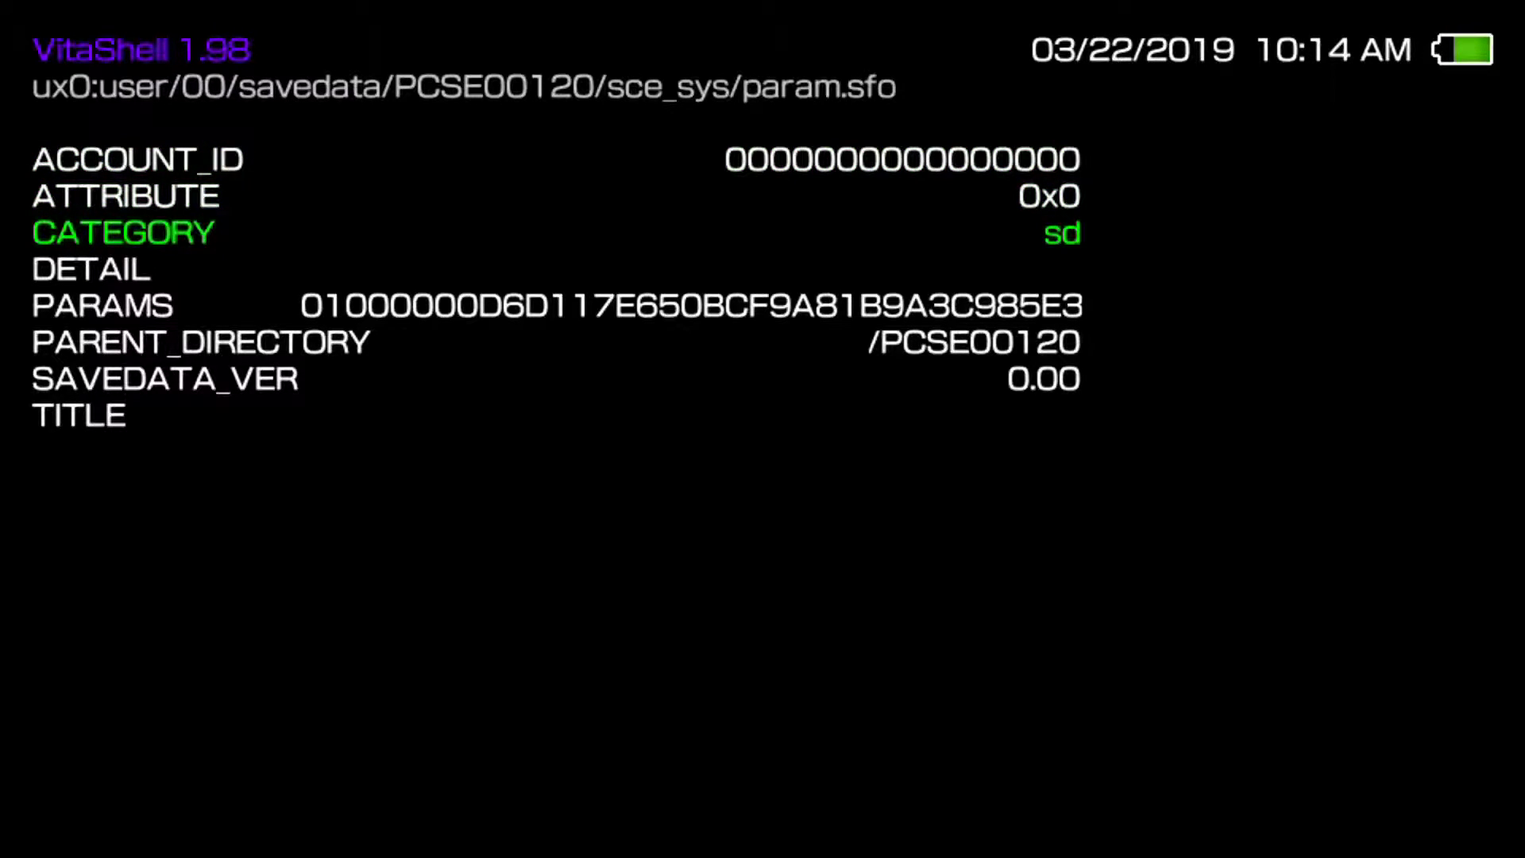
Step: Close param.sfo and return to the list of folders in ux0:user/00/savedata/
{"action": "key", "text": "BackSpace"}
{"action": "key", "text": "Down"}
{"action": "key", "text": "Down"}
{"action": "key", "text": "Up"}
{"action": "key", "text": "Up"}
{"action": "key", "text": "Up"}
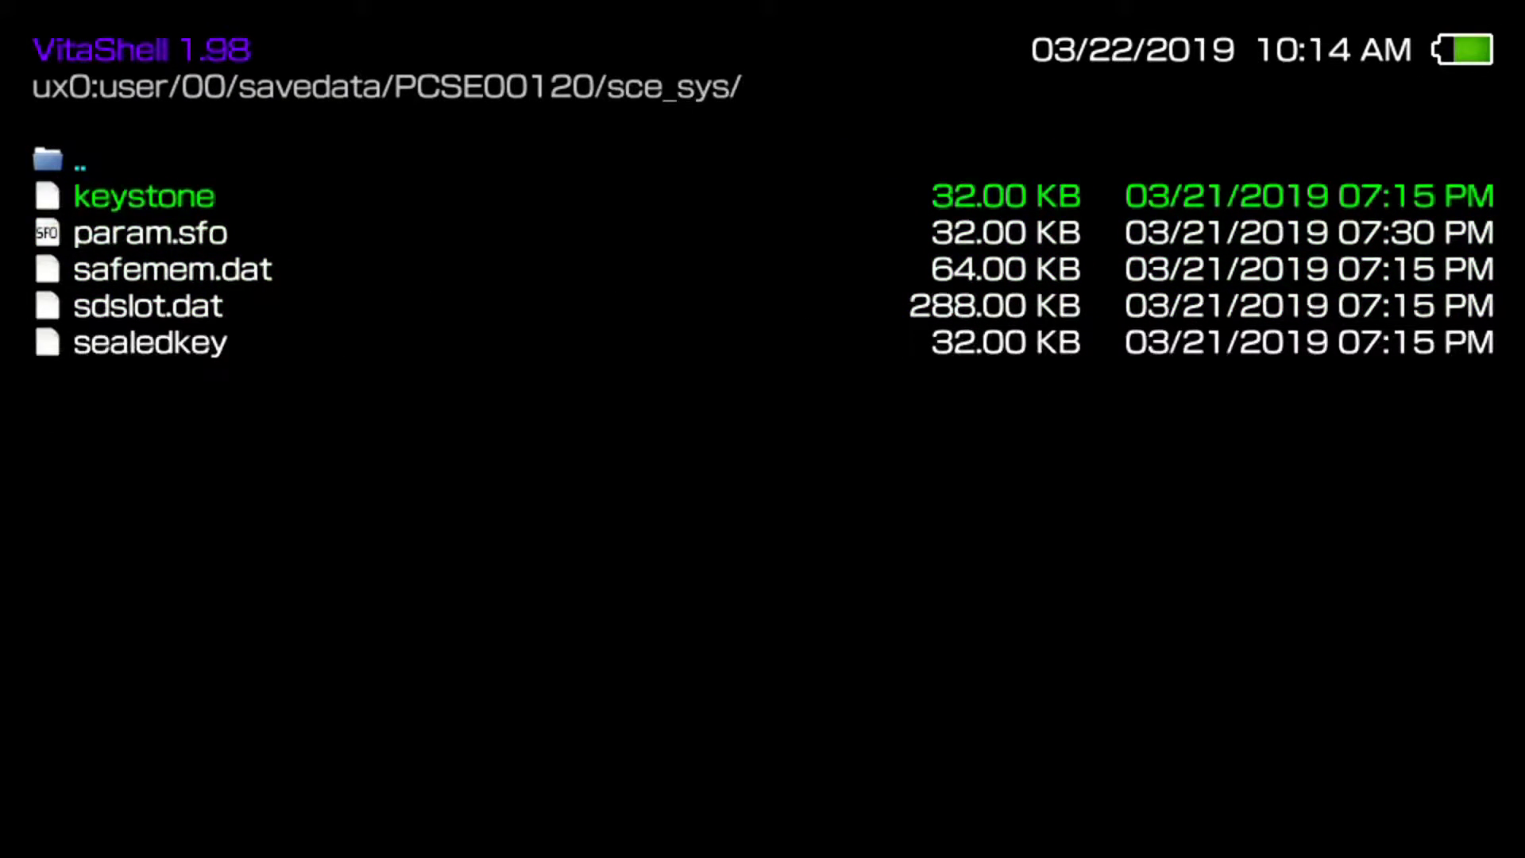
{"action": "key", "text": "BackSpace"}
{"action": "key", "text": "Up"}
{"action": "key", "text": "Down"}
{"action": "key", "text": "BackSpace"}
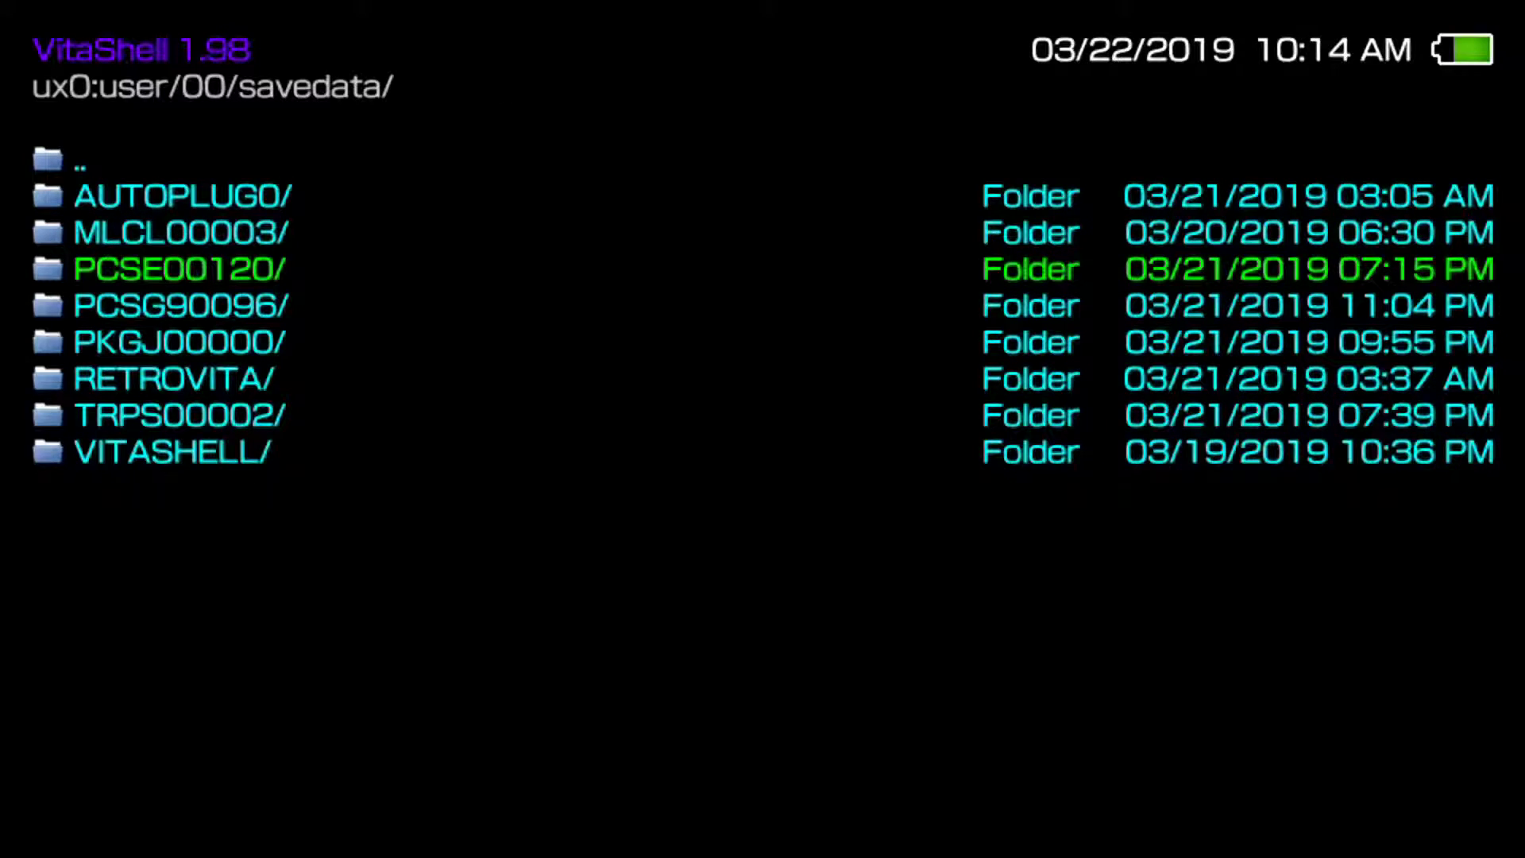
Step: Look through the individual game and app folders stored in savedata
{"action": "key", "text": "Up"}
{"action": "key", "text": "Down"}
{"action": "key", "text": "Down"}
{"action": "key", "text": "Down"}
{"action": "key", "text": "Down"}
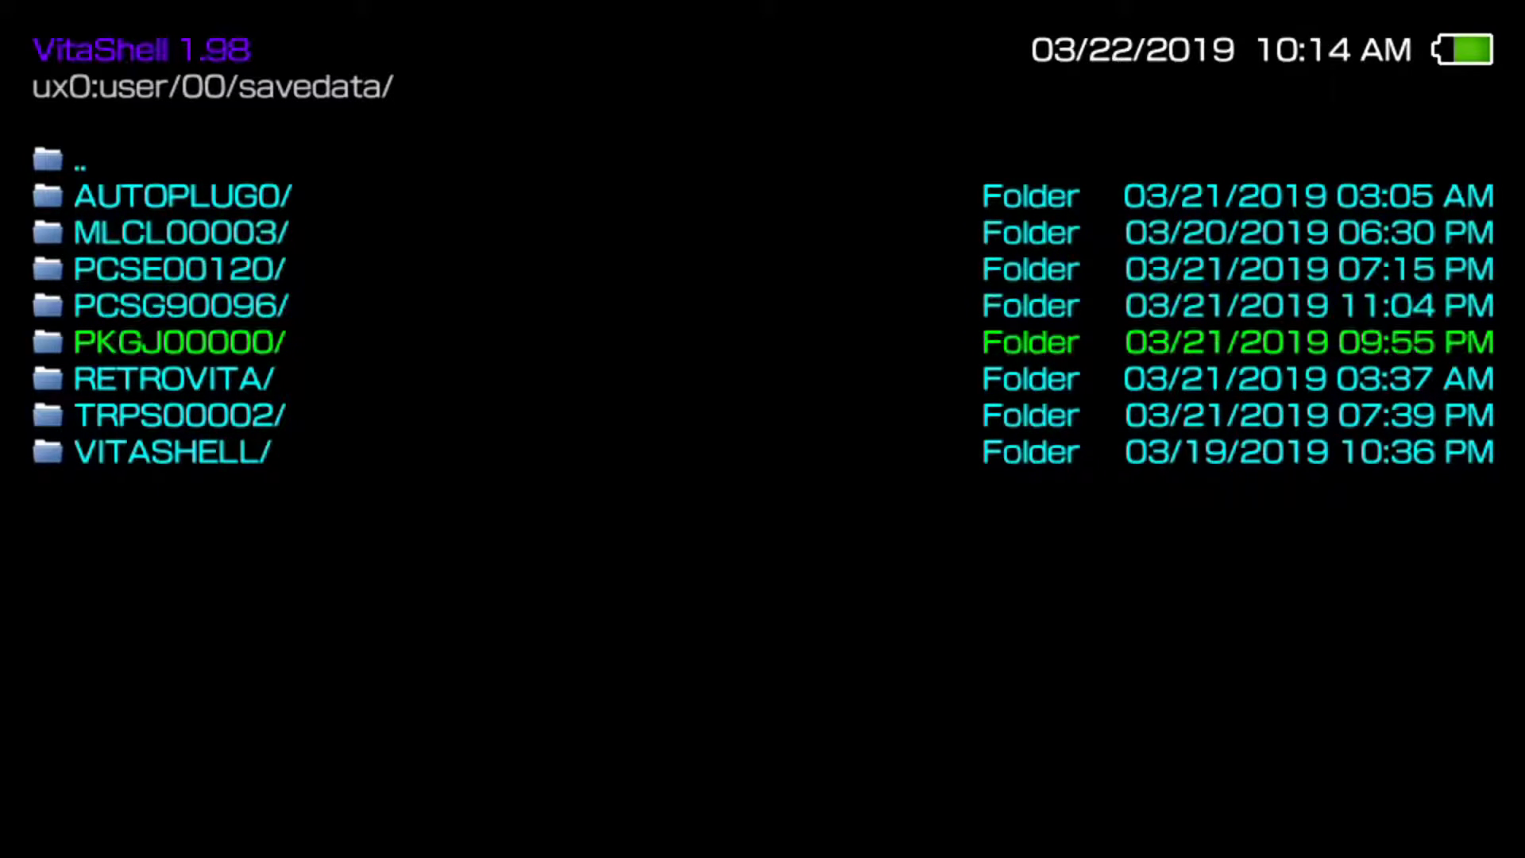
{"action": "key", "text": "Down"}
{"action": "key", "text": "Up"}
{"action": "key", "text": "Up"}
{"action": "key", "text": "Up"}
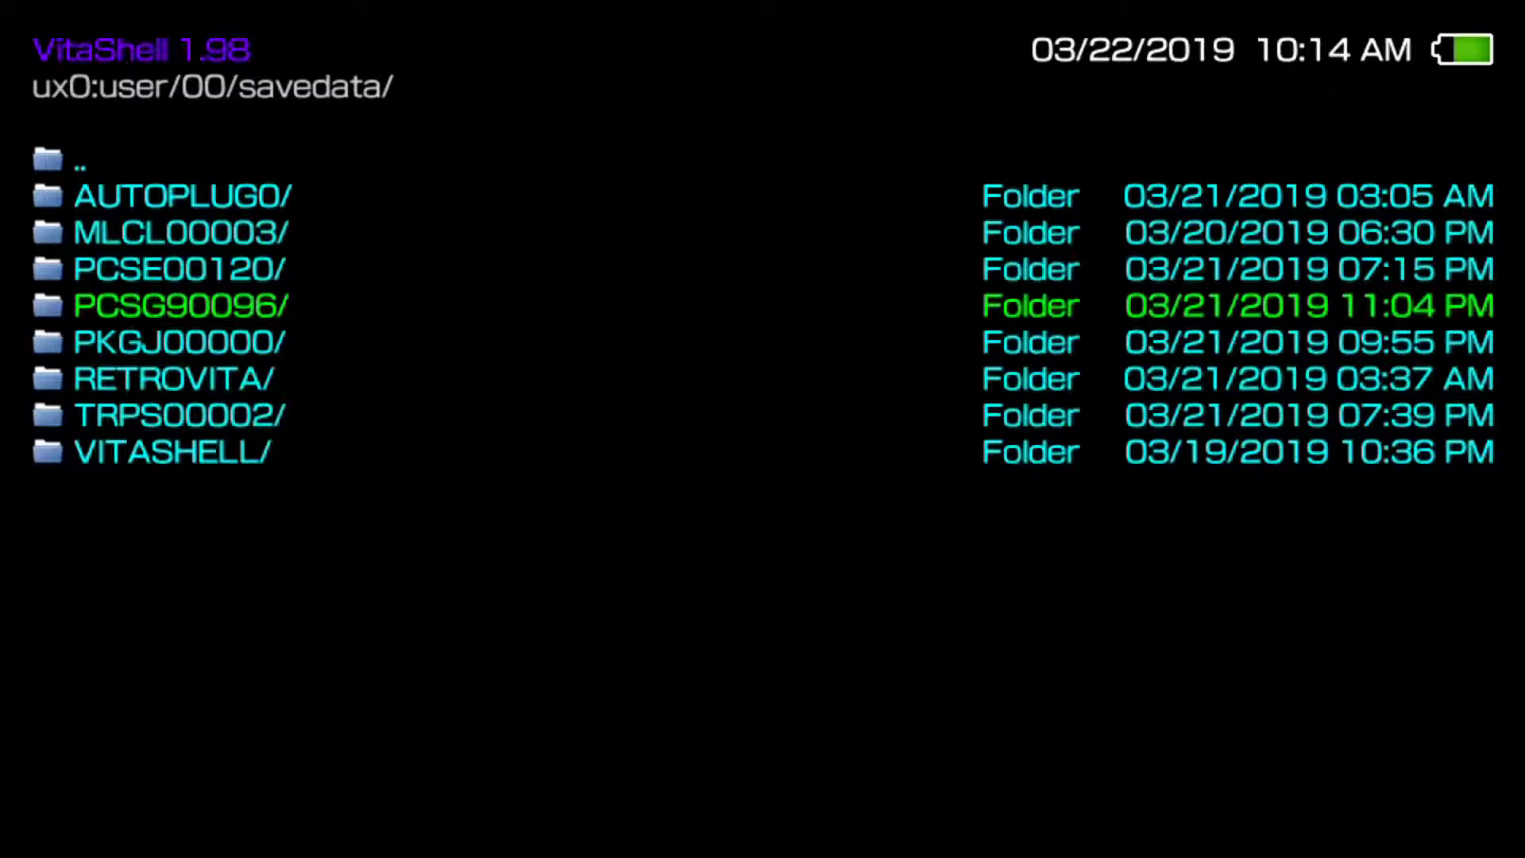
{"action": "key", "text": "Up"}
{"action": "key", "text": "Down"}
{"action": "key", "text": "Up"}
{"action": "key", "text": "Up"}
{"action": "key", "text": "Up"}
{"action": "key", "text": "Down"}
{"action": "key", "text": "Down"}
{"action": "key", "text": "Down"}
Step: Go back to ux0:user/00/ and copy the whole savedata folder
{"action": "key", "text": "BackSpace"}
{"action": "key", "text": "Menu"}
{"action": "key", "text": "Down"}
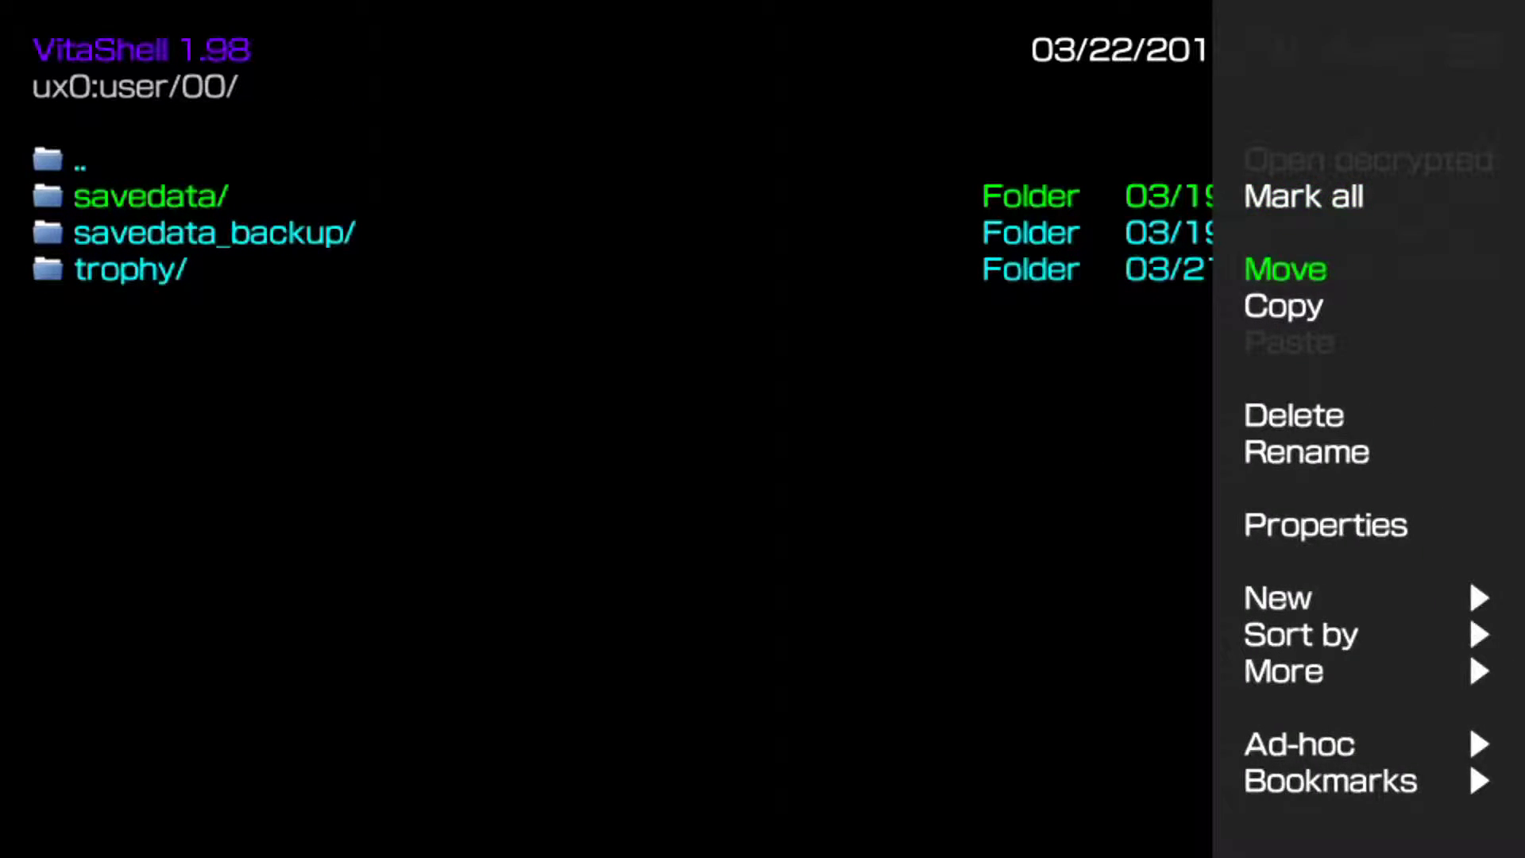
{"action": "key", "text": "Return"}
{"action": "key", "text": "Menu"}
{"action": "key", "text": "Down"}
{"action": "key", "text": "Down"}
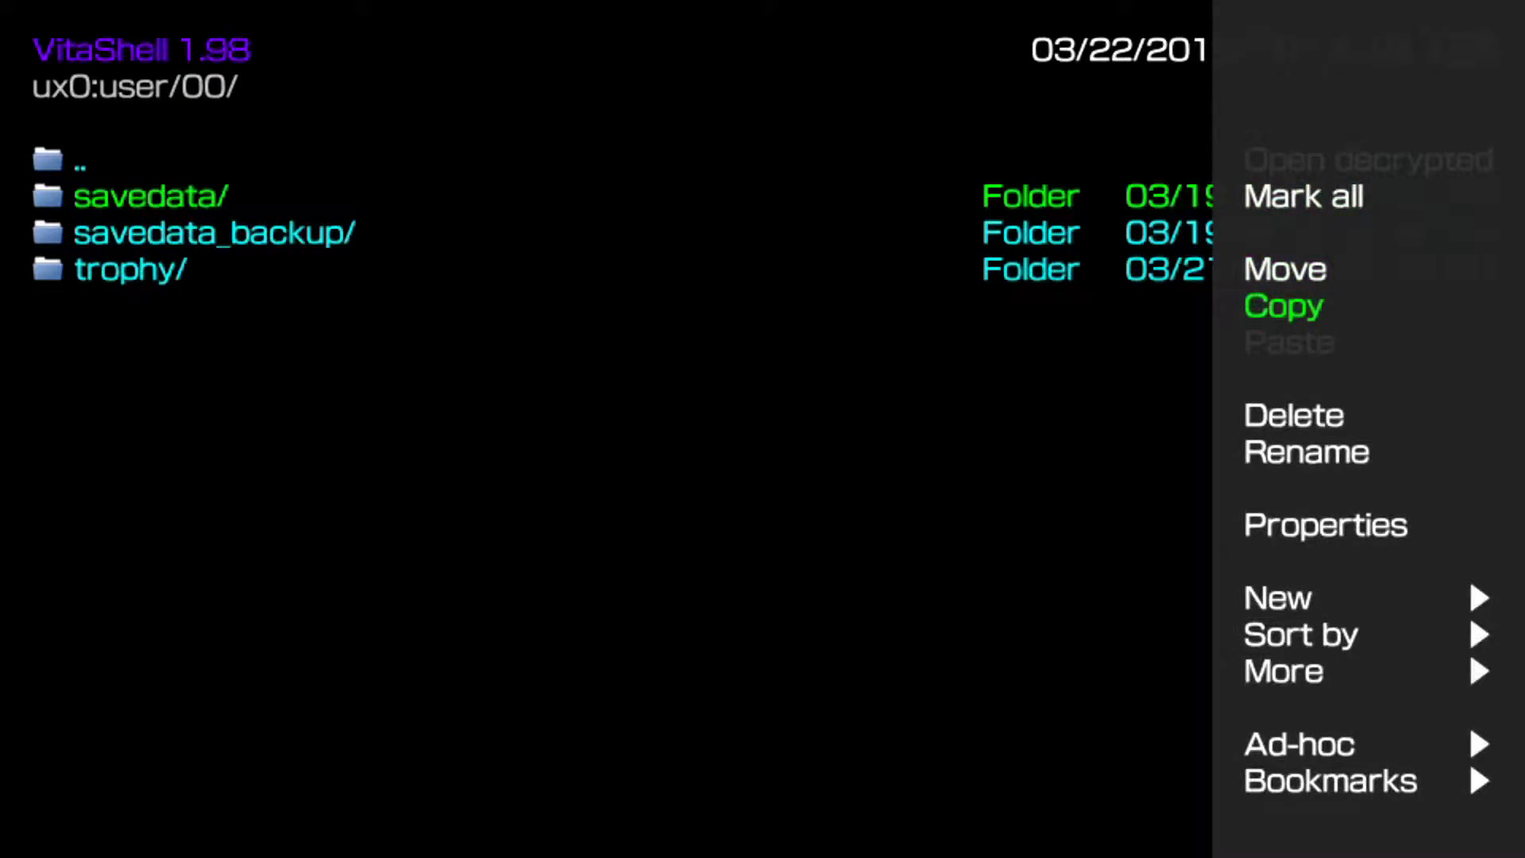
{"action": "key", "text": "Return"}
{"action": "key", "text": "Return"}
Step: Paste the copied savedata folder into ux0:TrophyTest/
{"action": "key", "text": "BackSpace"}
{"action": "key", "text": "BackSpace"}
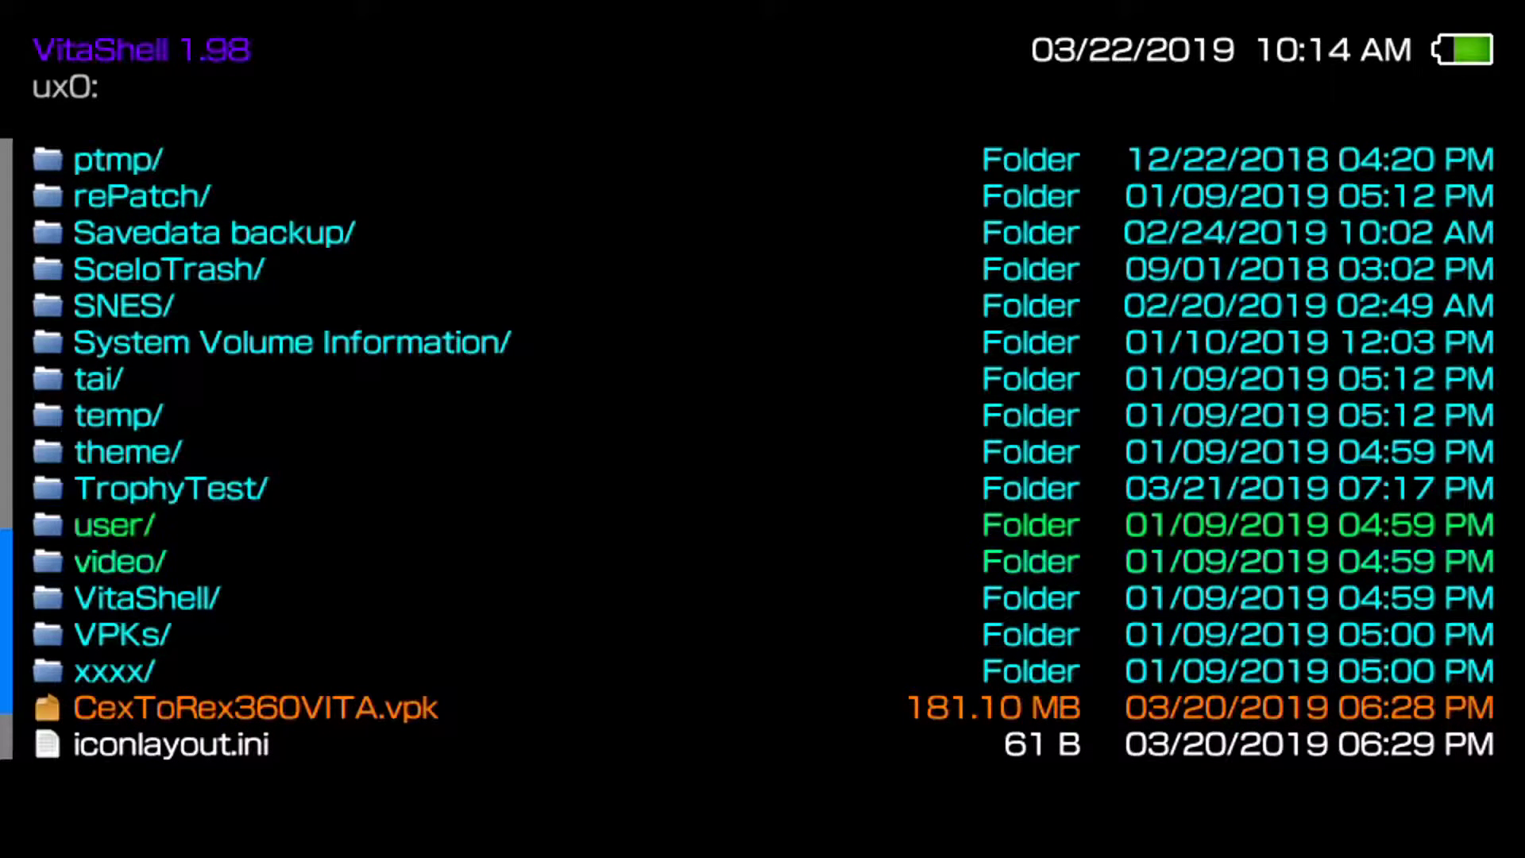
{"action": "key", "text": "Down"}
{"action": "key", "text": "Down"}
{"action": "key", "text": "Up"}
{"action": "key", "text": "Up"}
{"action": "key", "text": "Up"}
{"action": "key", "text": "Up"}
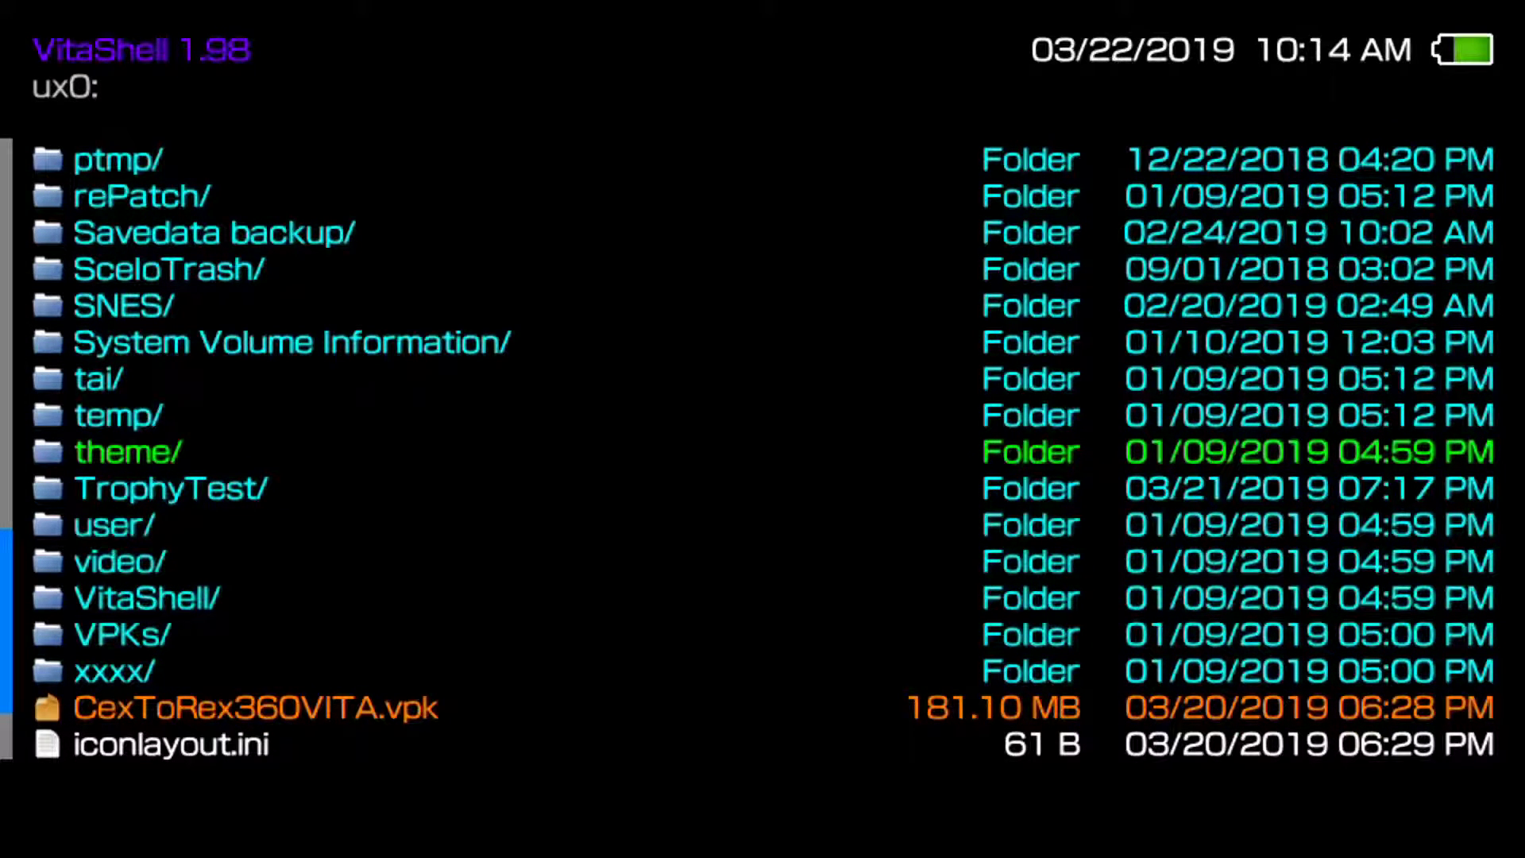
{"action": "key", "text": "Down"}
{"action": "key", "text": "Return"}
{"action": "key", "text": "Menu"}
{"action": "key", "text": "Return"}
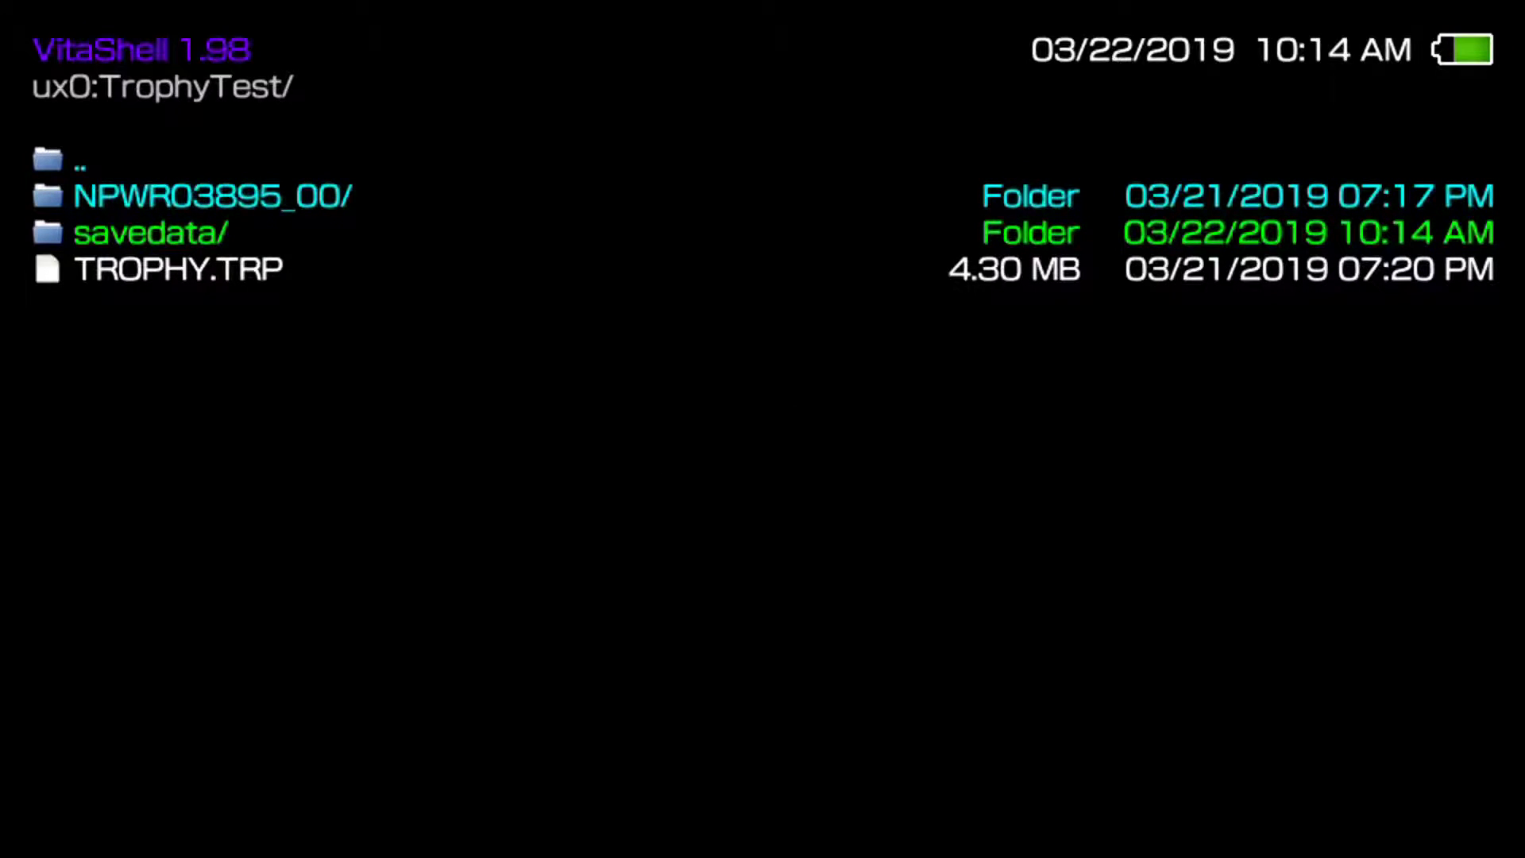
Step: Check the USB device and FTP options in VitaShell's main settings, and start the FTP connection
{"action": "key", "text": "Return"}
{"action": "key", "text": "Down"}
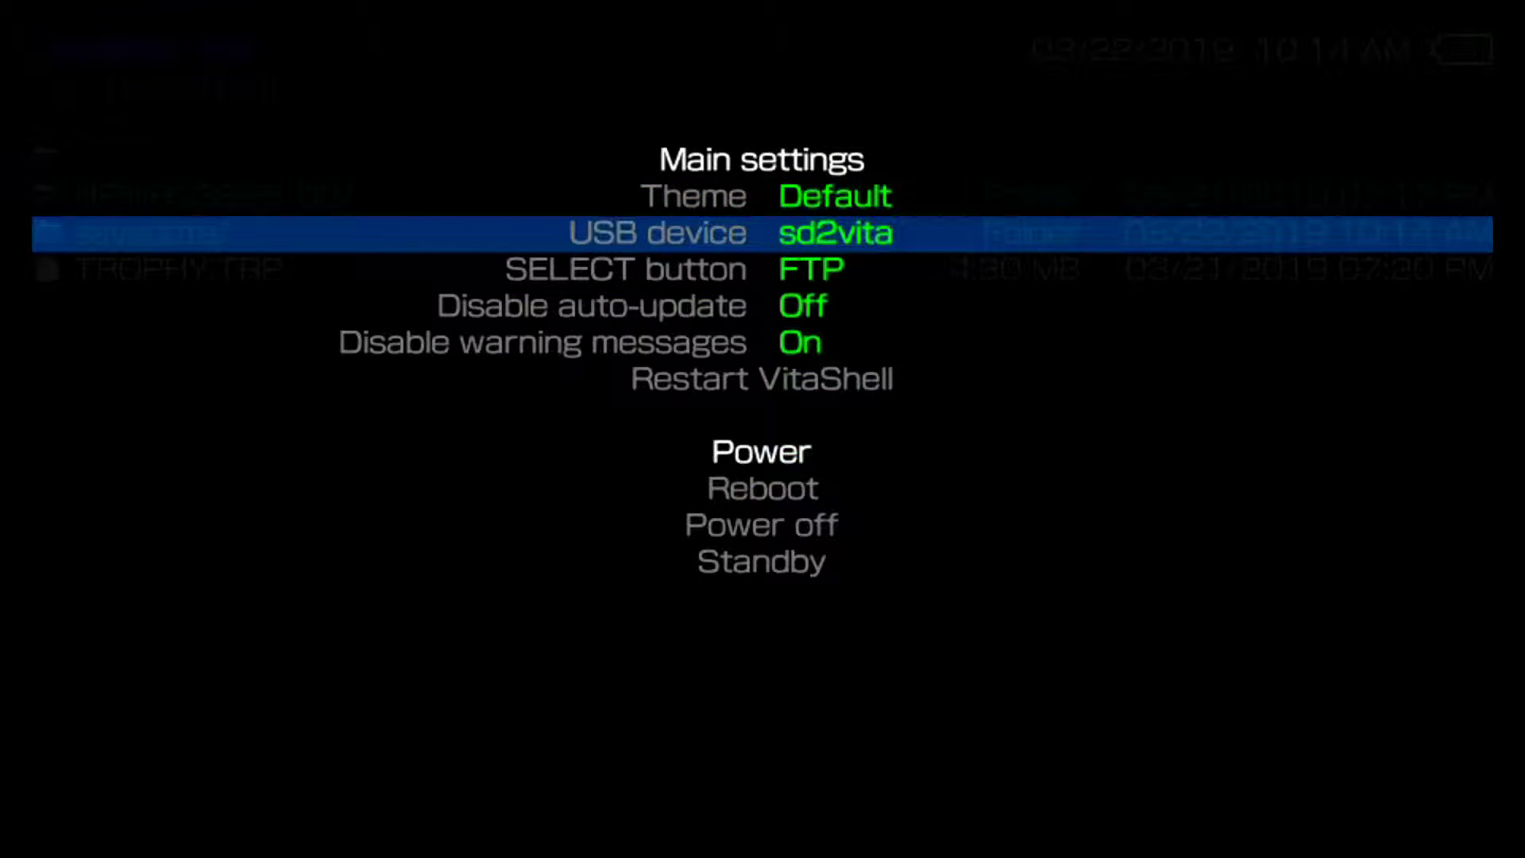
{"action": "key", "text": "Escape"}
{"action": "key", "text": "space"}
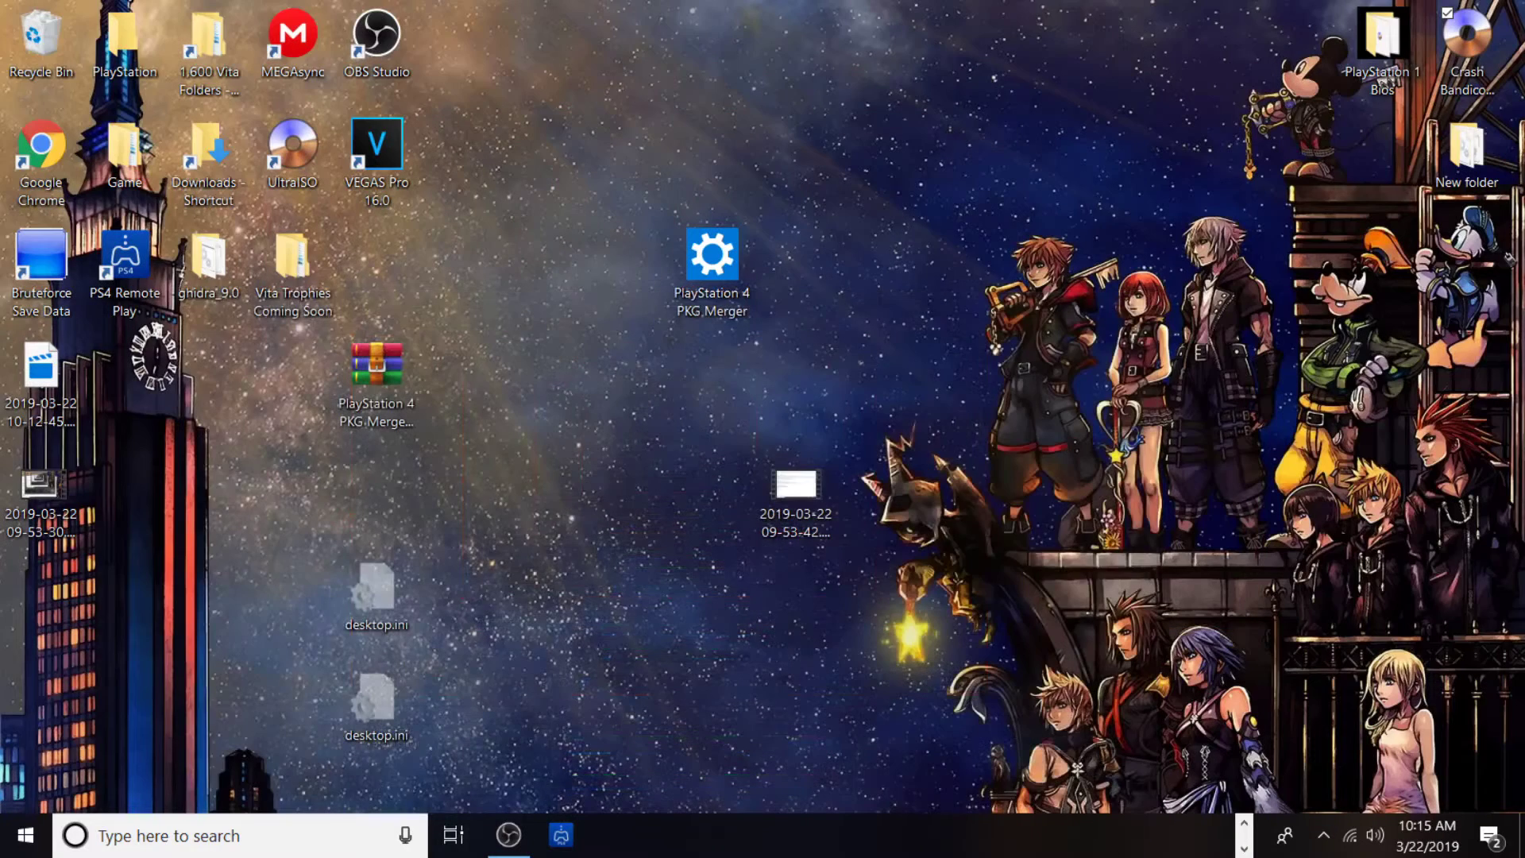
Step: Switch to FileZilla on the PC, dismiss the update notice, and connect to host 10.0.0.131 on port 1337
{"action": "left_click", "coordinate": [881, 836]}
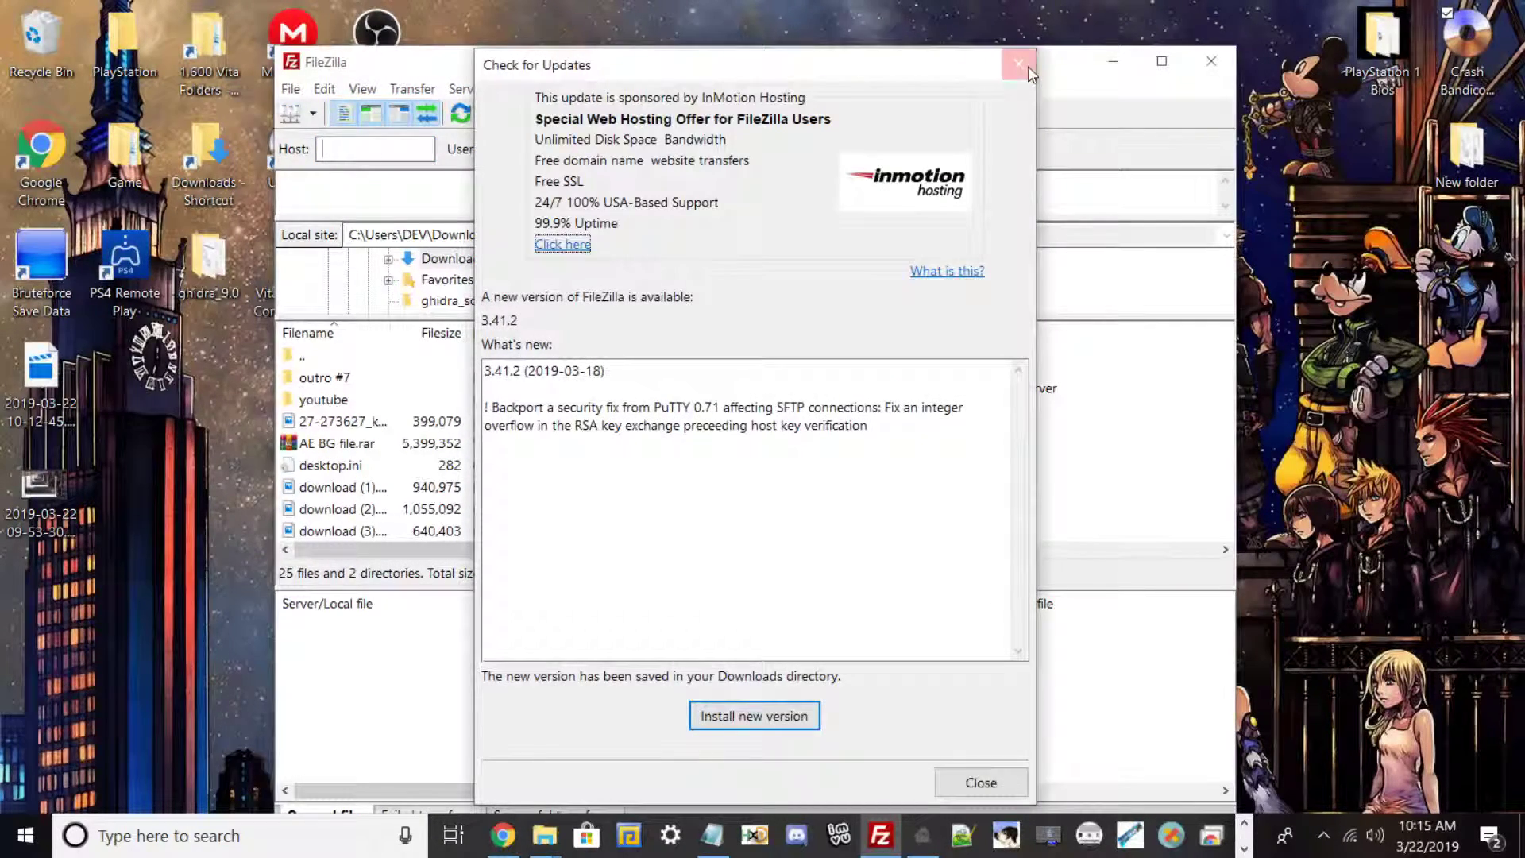
{"action": "left_click", "coordinate": [1017, 64]}
{"action": "left_click", "coordinate": [891, 147]}
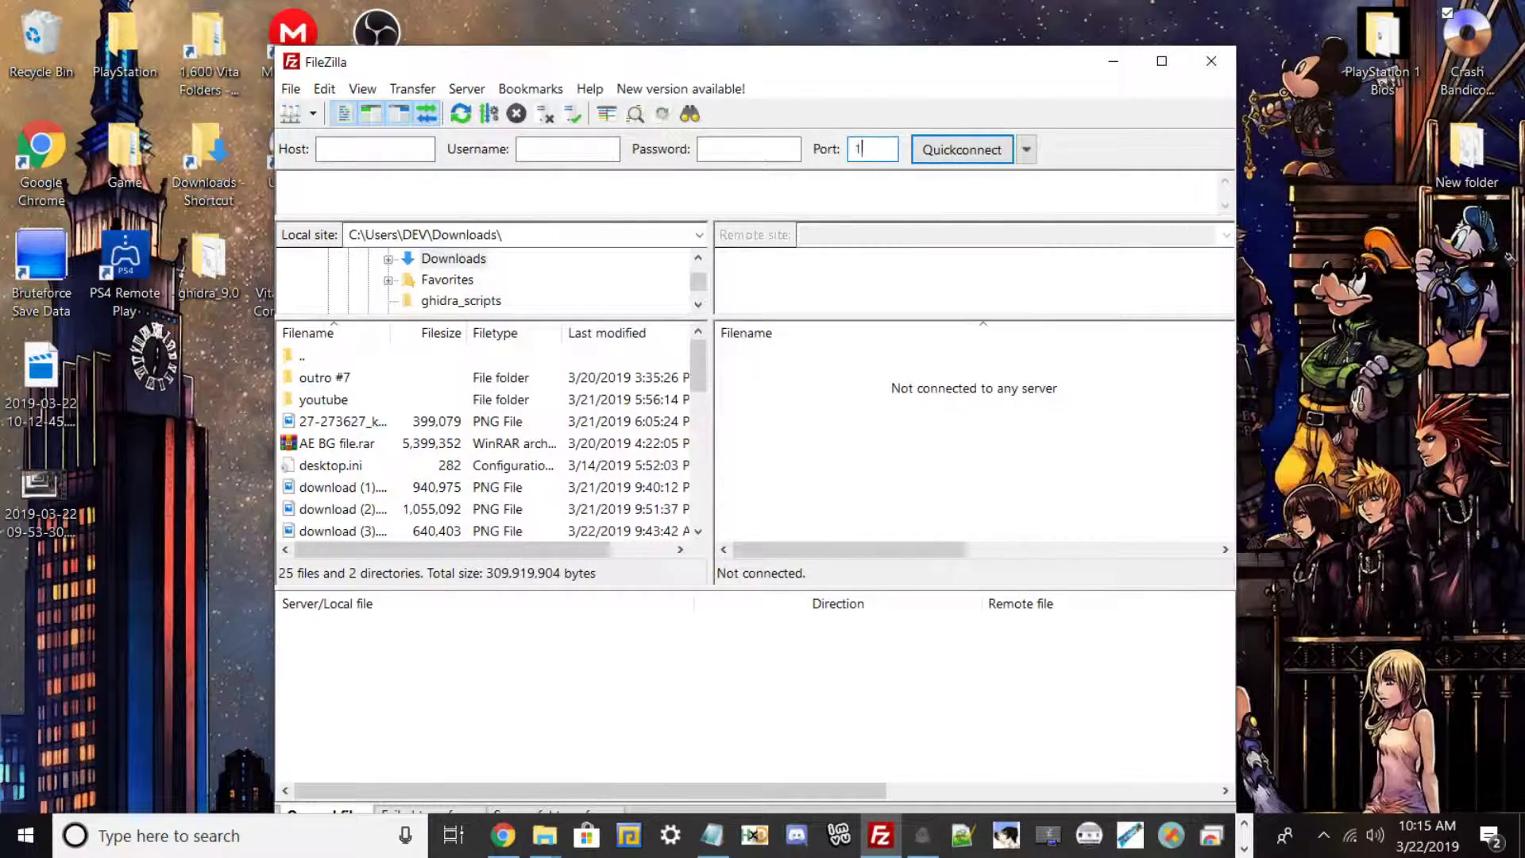
{"action": "type", "text": "1337"}
{"action": "left_click", "coordinate": [375, 149]}
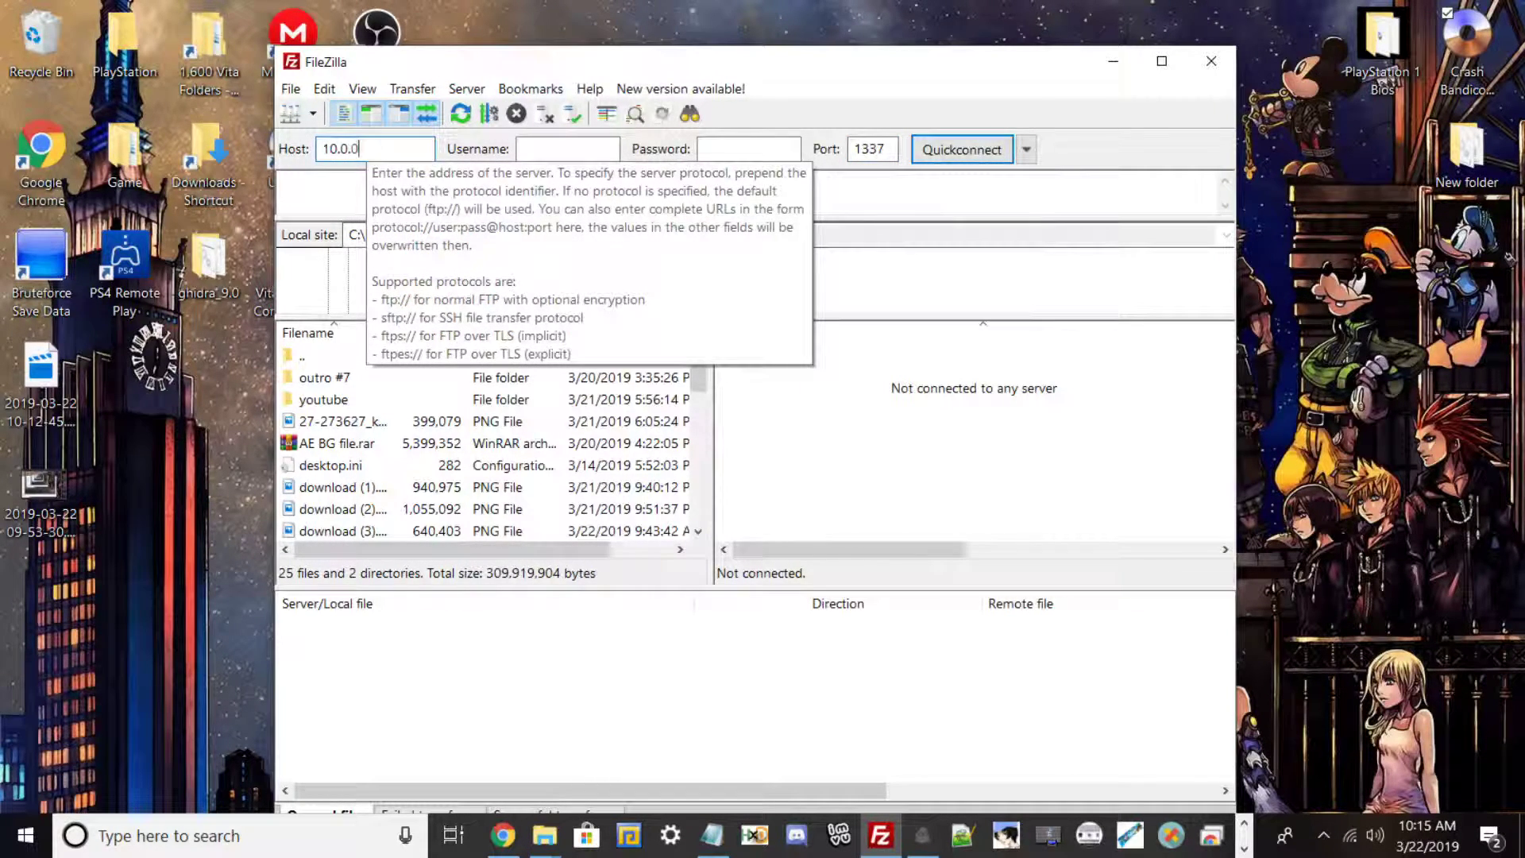
{"action": "key", "text": "Return"}
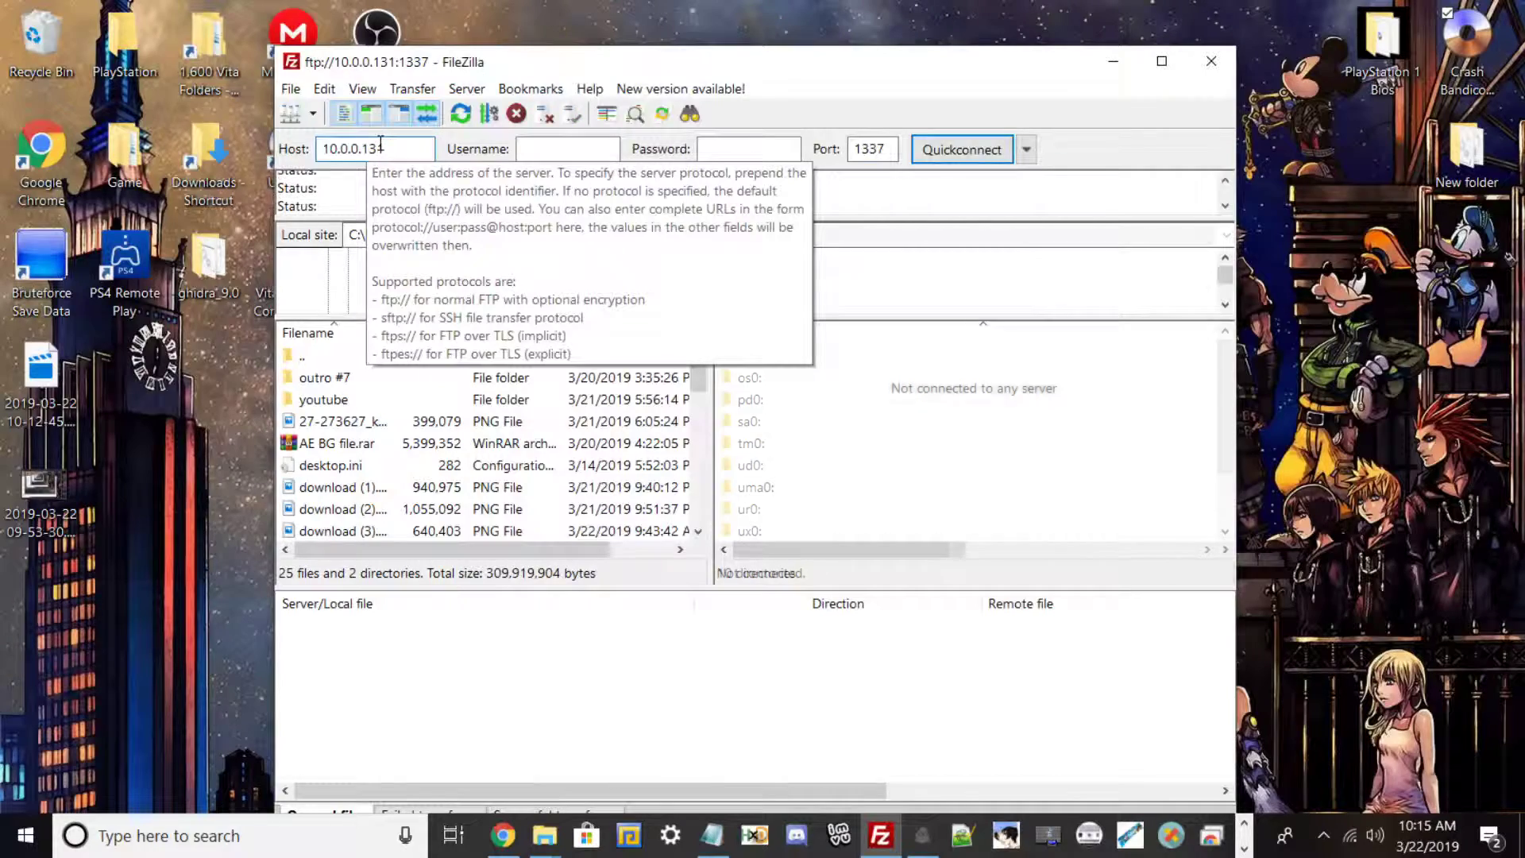
Step: Browse the remote site to /ux0:/user/00
{"action": "double_click", "coordinate": [777, 532]}
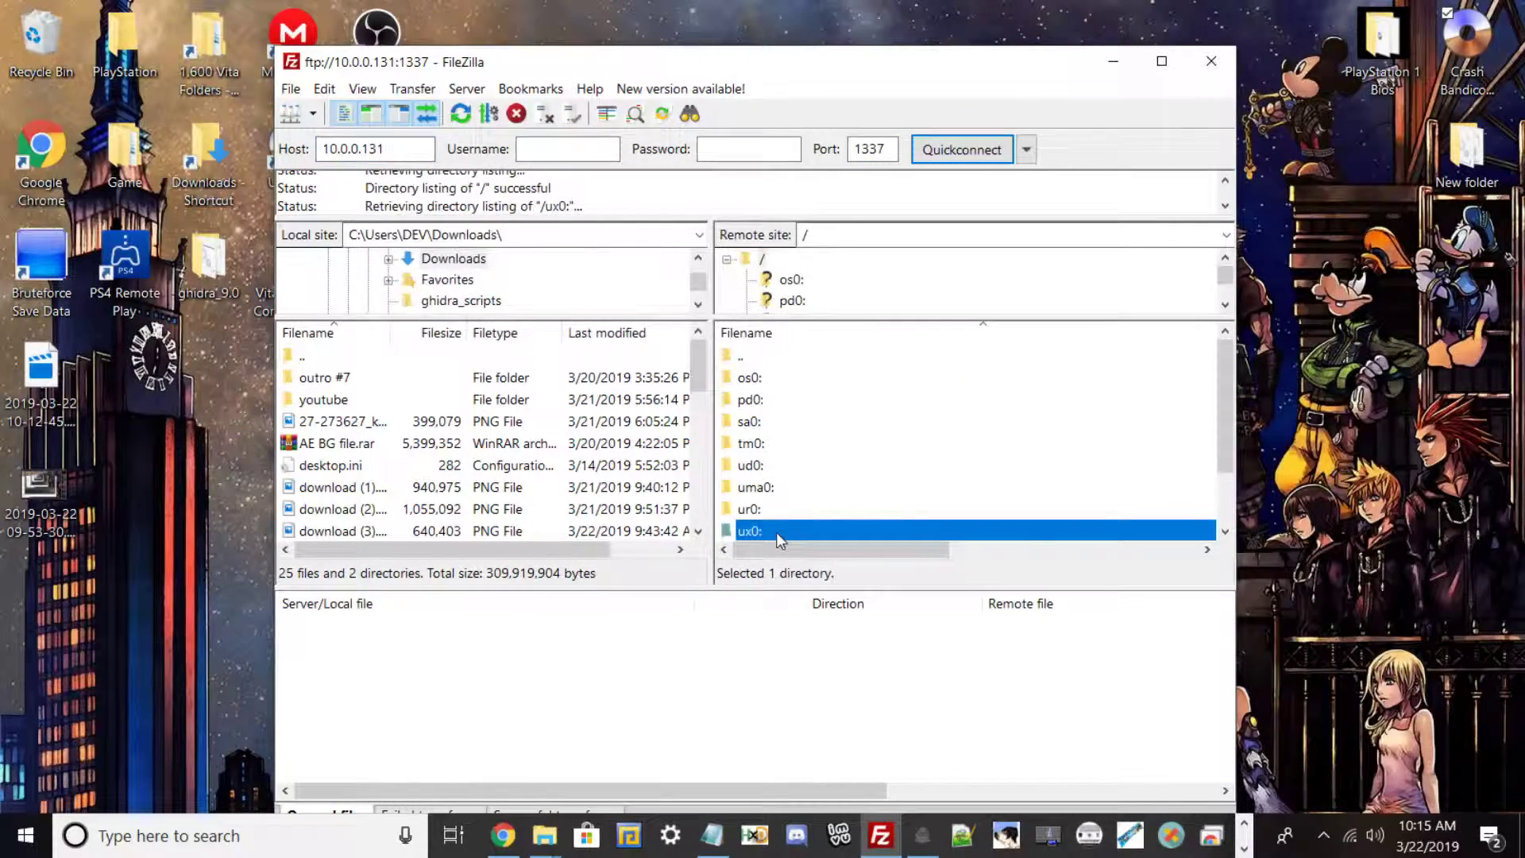
{"action": "scroll", "coordinate": [781, 508], "scroll_direction": "down", "scroll_amount": 10}
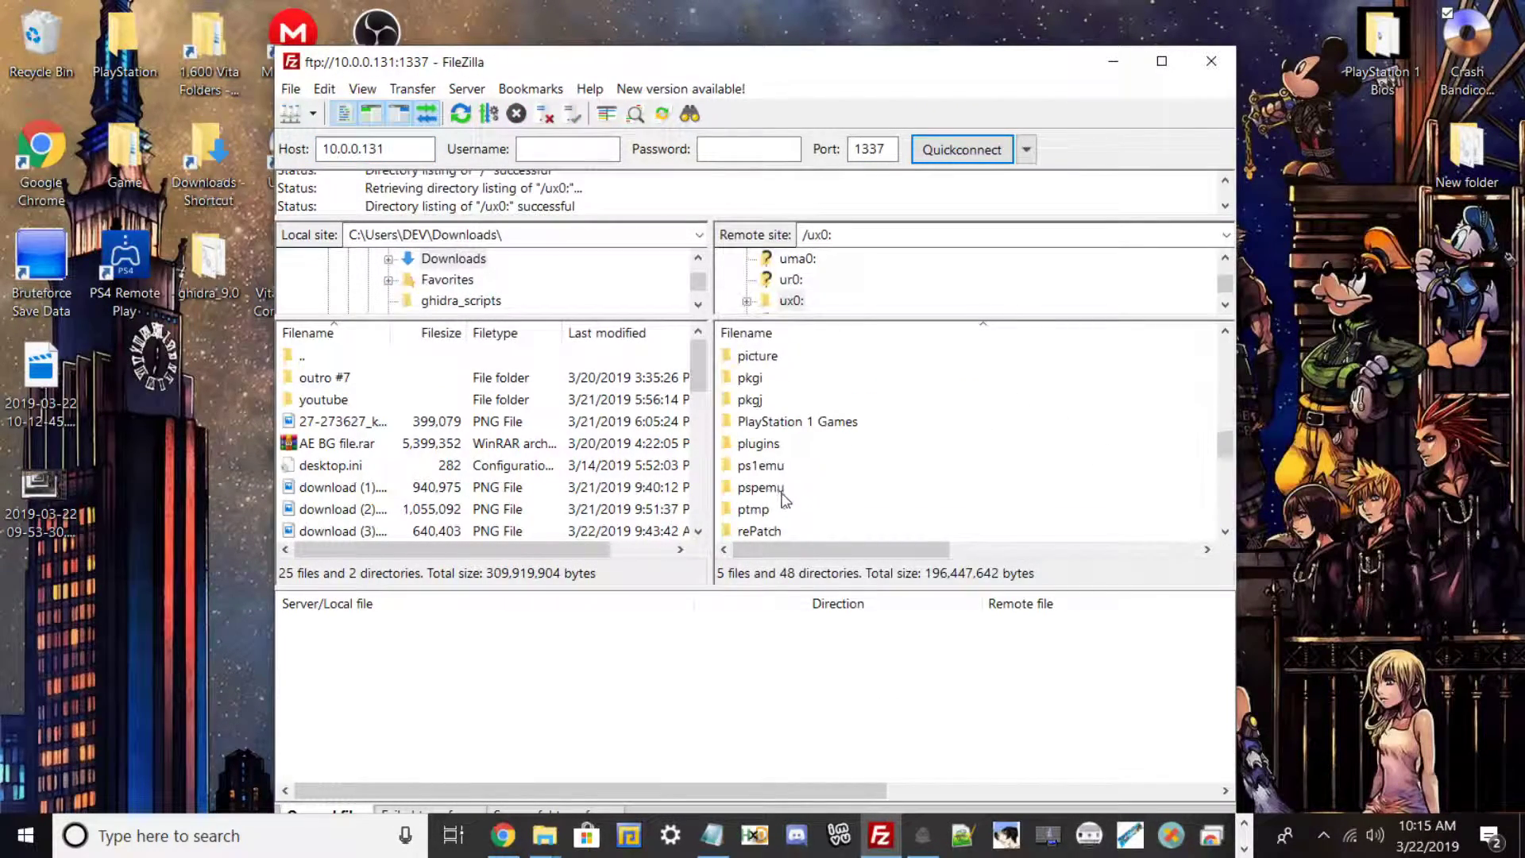
{"action": "scroll", "coordinate": [783, 498], "scroll_direction": "down", "scroll_amount": 3}
{"action": "scroll", "coordinate": [781, 467], "scroll_direction": "down", "scroll_amount": 2}
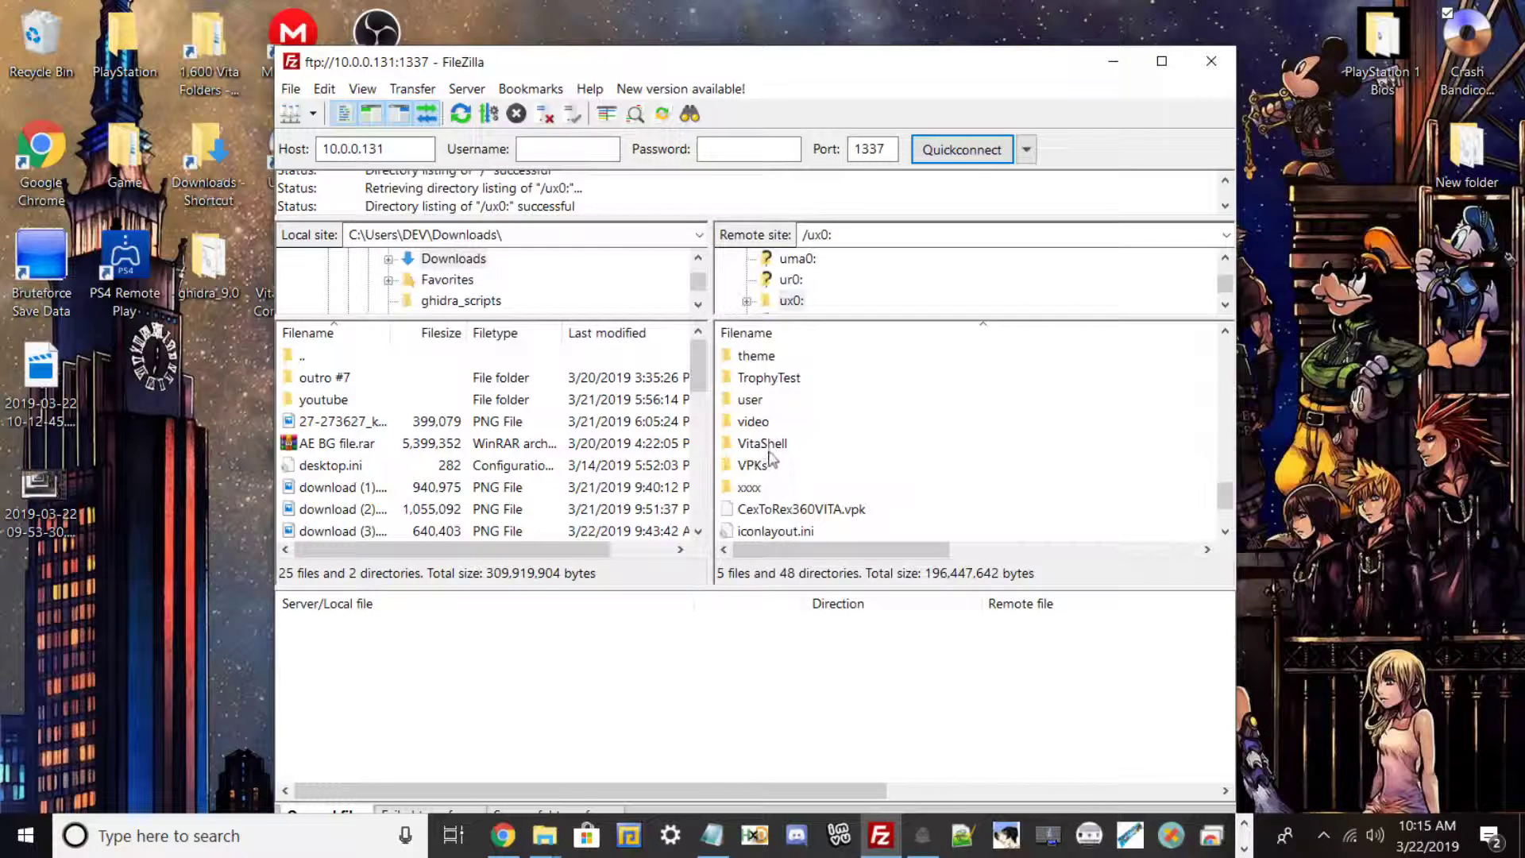
{"action": "double_click", "coordinate": [772, 419]}
{"action": "double_click", "coordinate": [766, 355]}
{"action": "left_click", "coordinate": [770, 487]}
{"action": "double_click", "coordinate": [770, 487]}
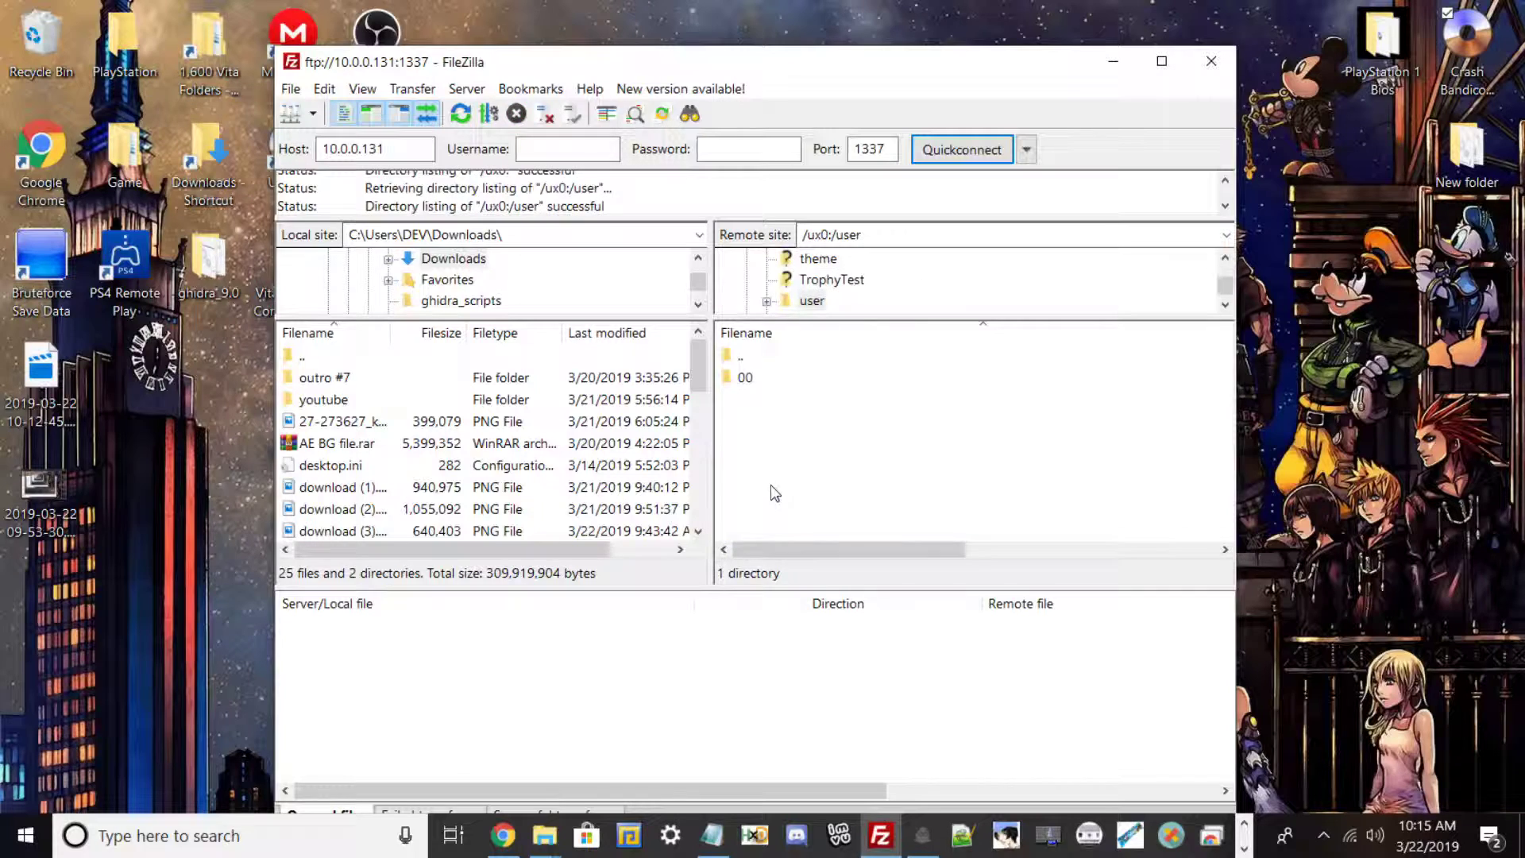
{"action": "double_click", "coordinate": [800, 378]}
Step: Download the remote savedata folder to the PC desktop and move the FileZilla window clear of the desktop's edge
{"action": "left_click", "coordinate": [795, 382]}
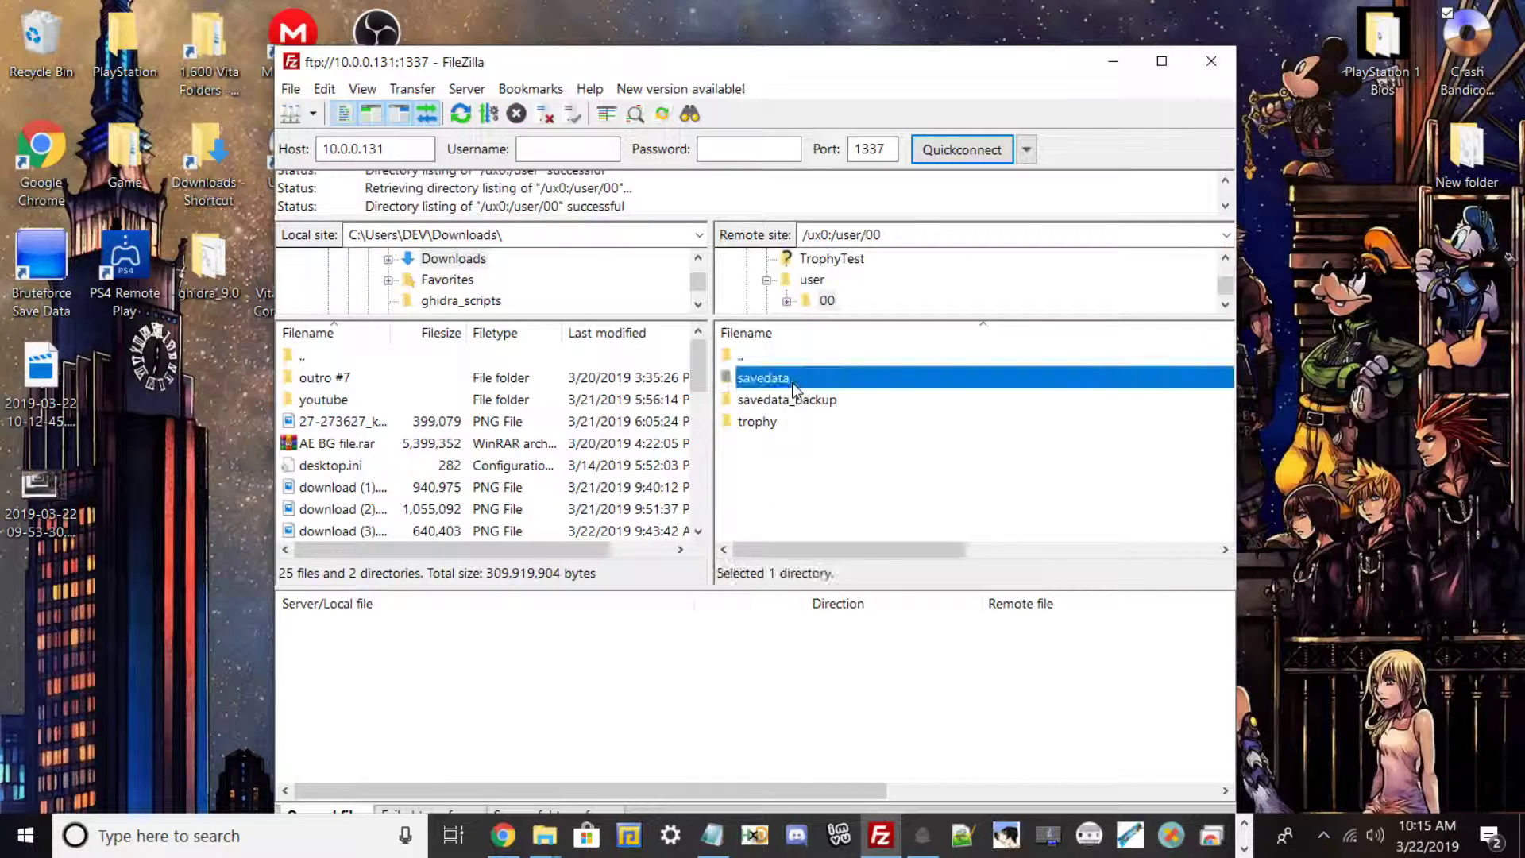
{"action": "left_click", "coordinate": [768, 401]}
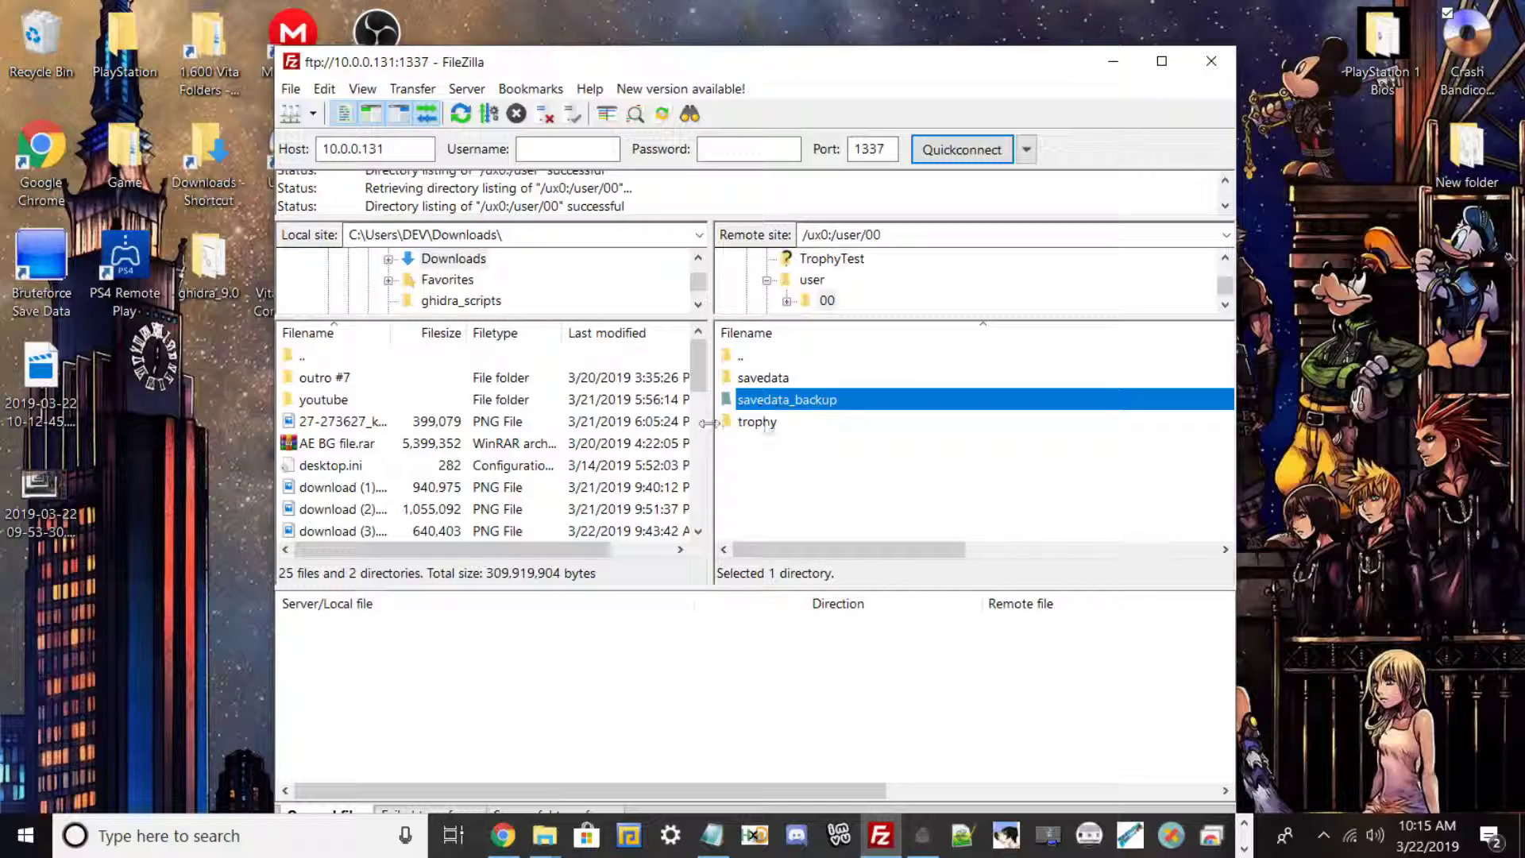
{"action": "left_click_drag", "start_coordinate": [764, 406], "coordinate": [766, 378]}
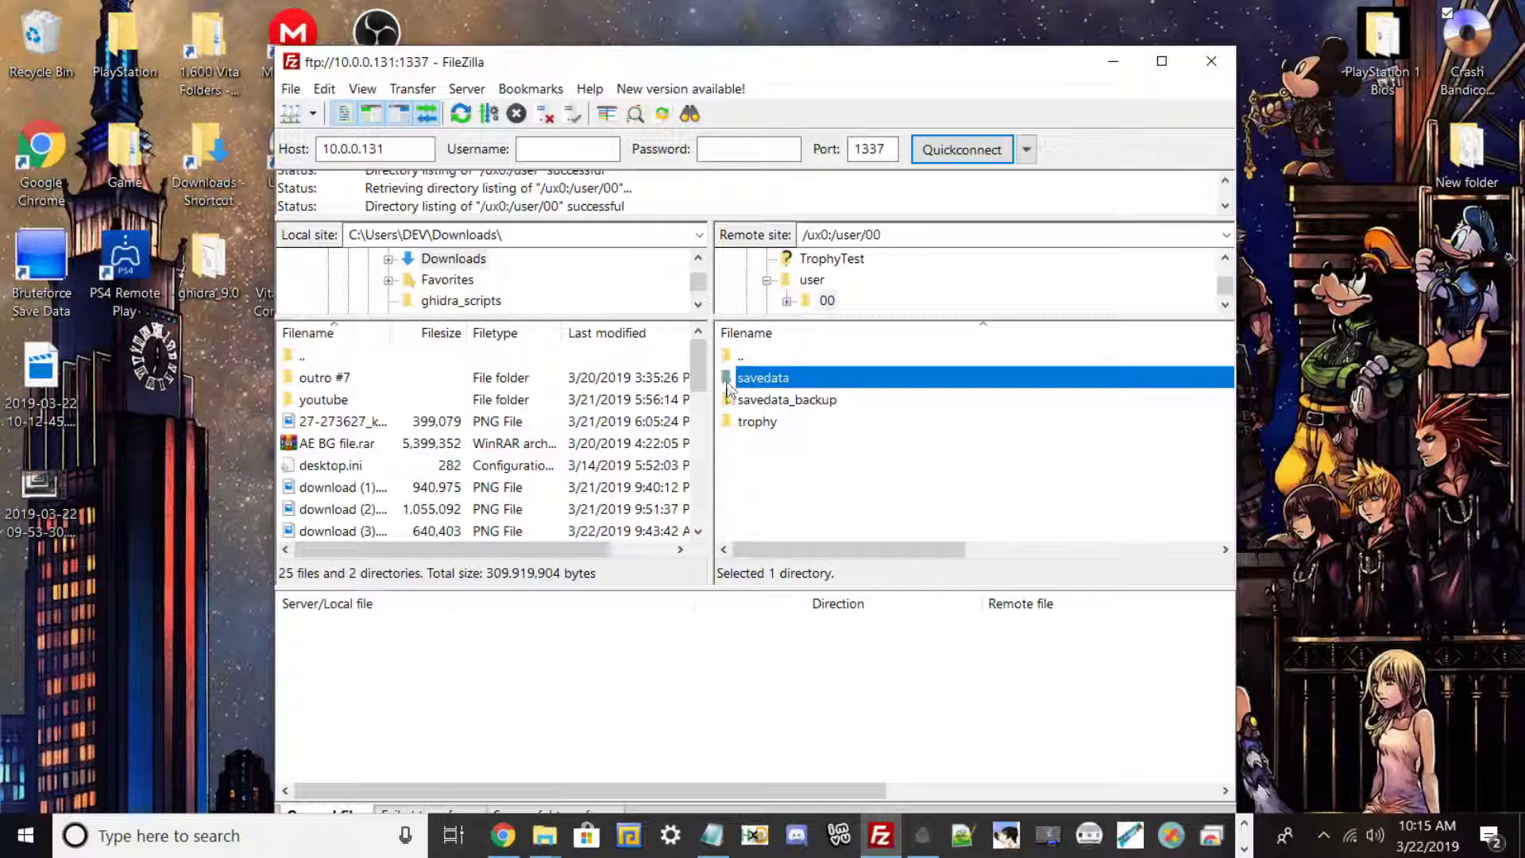
{"action": "left_click", "coordinate": [741, 400]}
{"action": "left_click", "coordinate": [743, 380]}
{"action": "left_click", "coordinate": [746, 400]}
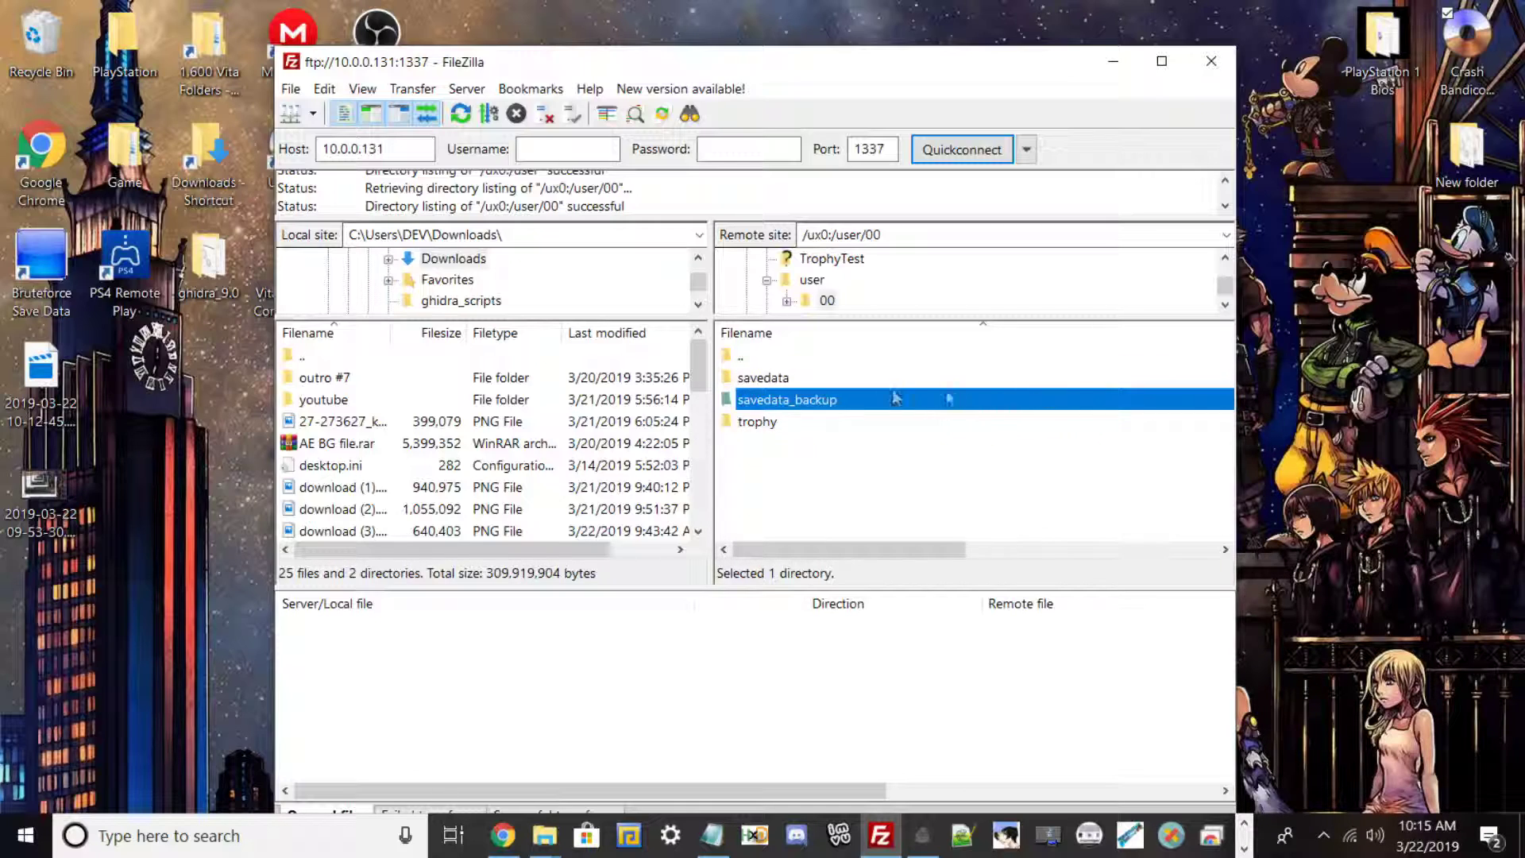
{"action": "left_click_drag", "start_coordinate": [848, 375], "coordinate": [1384, 405]}
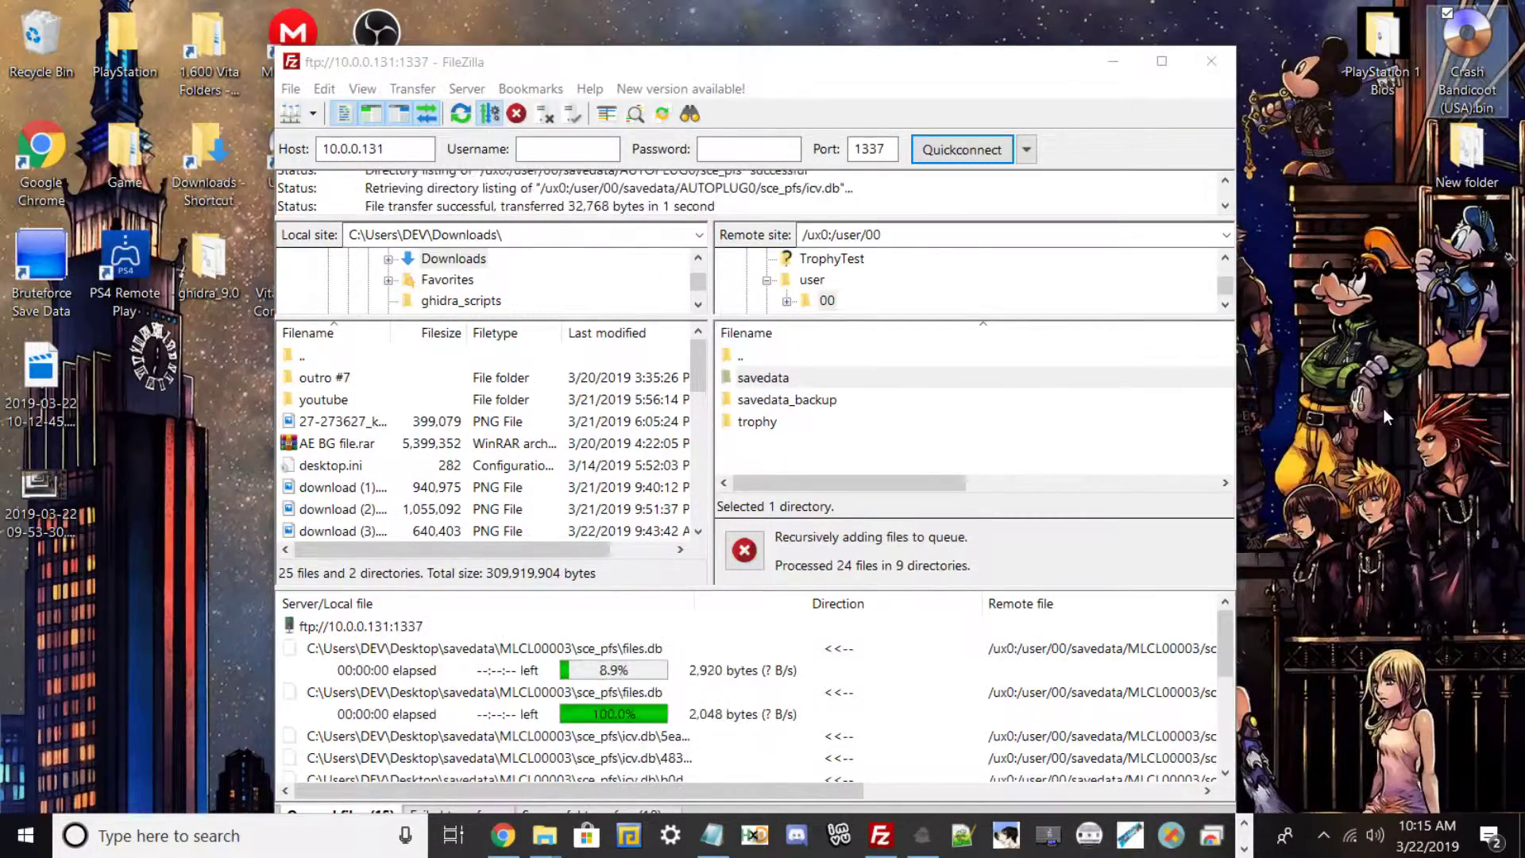
{"action": "left_click_drag", "start_coordinate": [865, 73], "coordinate": [760, 29]}
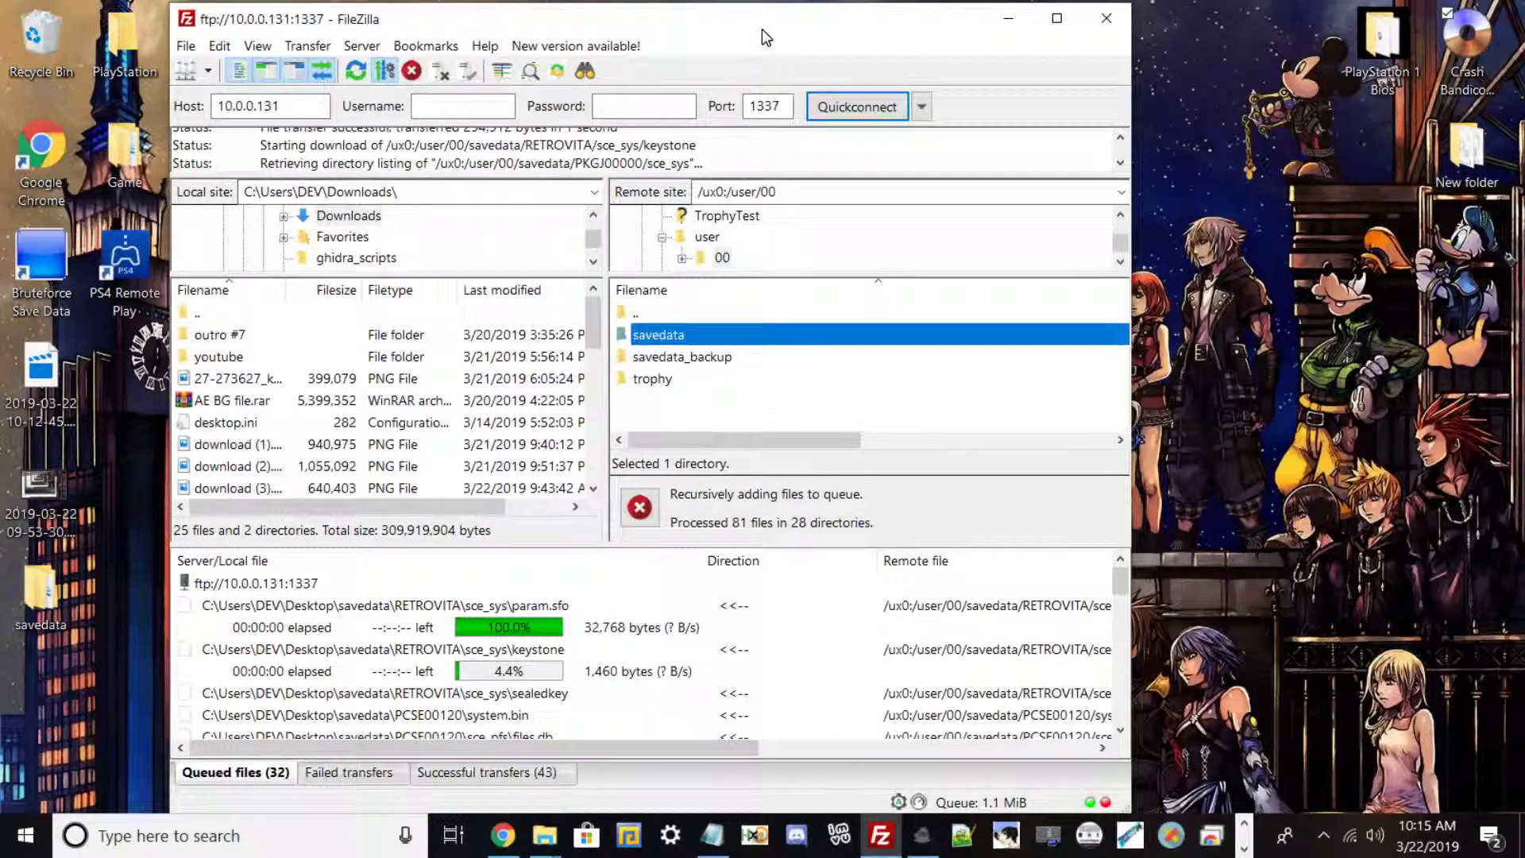